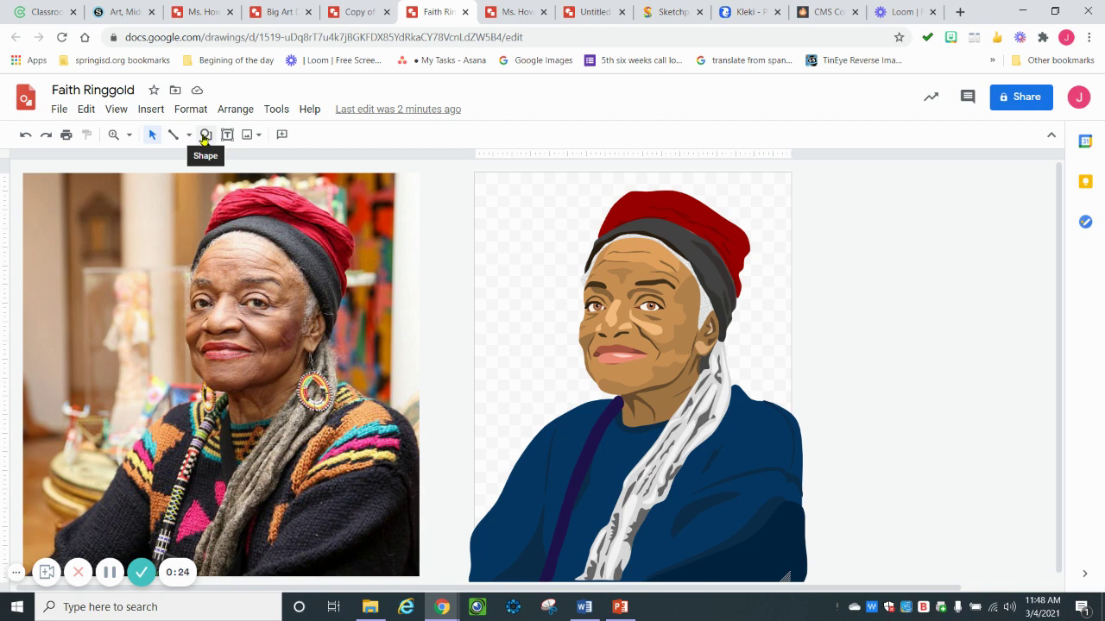
# Draw a rectangle covering the page over the illustrated portrait, widen it slightly, and fill it with solid blue
pyautogui.click(205, 136)
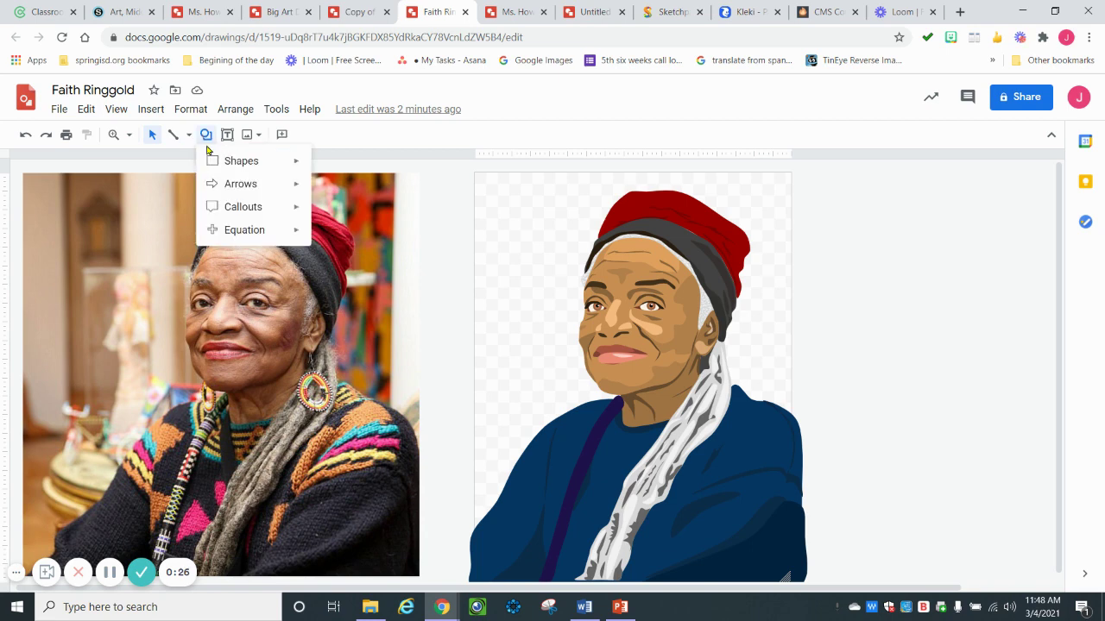
pyautogui.moveTo(247, 169)
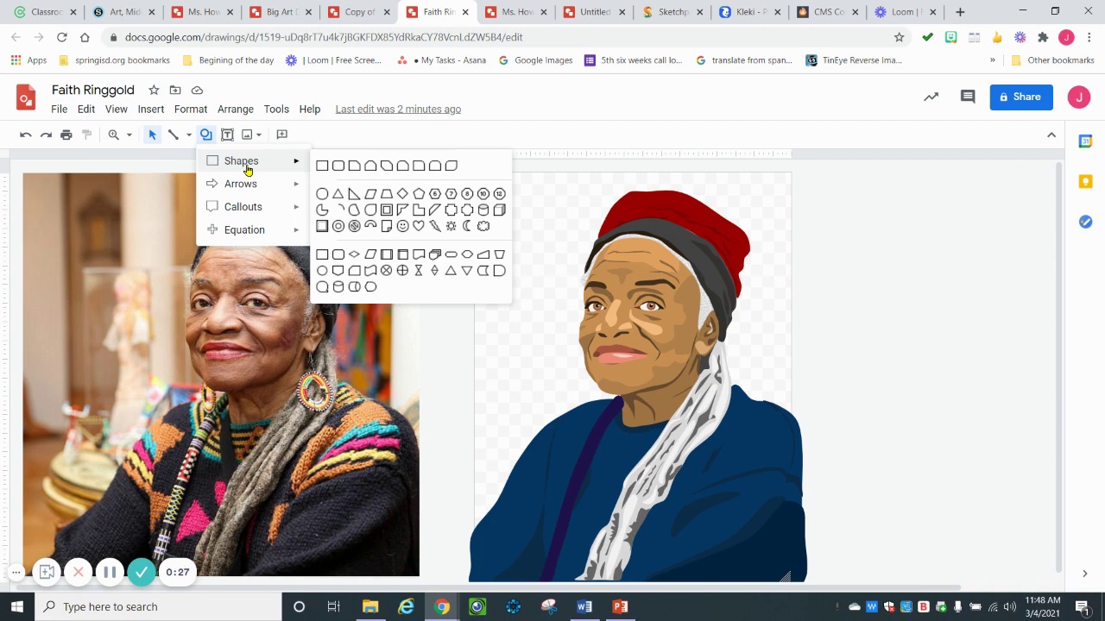
pyautogui.click(321, 166)
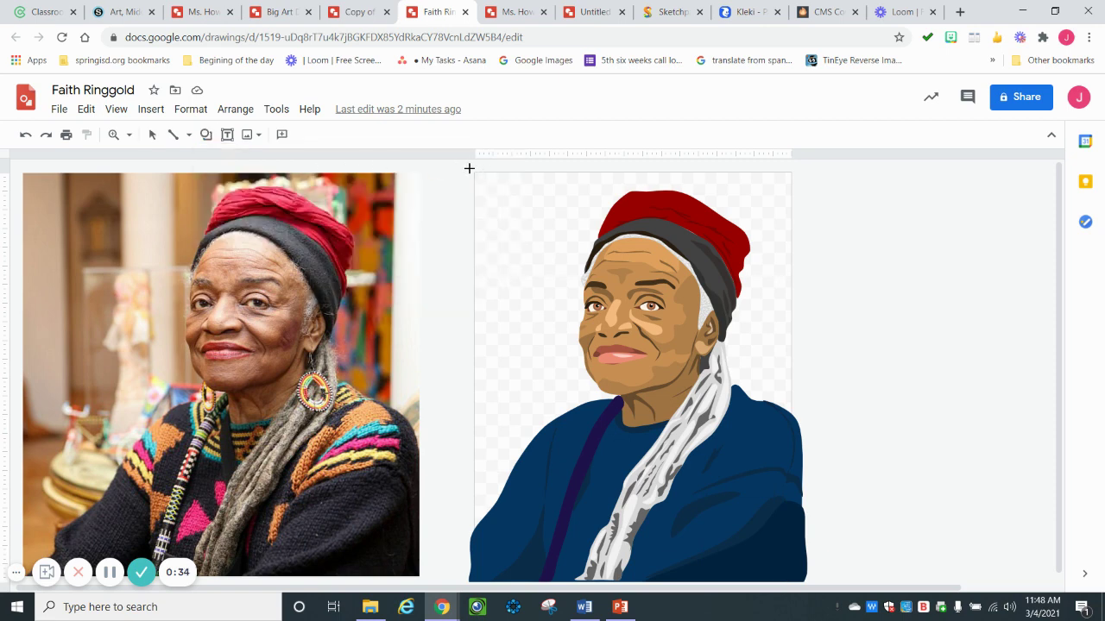
pyautogui.moveTo(472, 171); pyautogui.dragTo(794, 580)
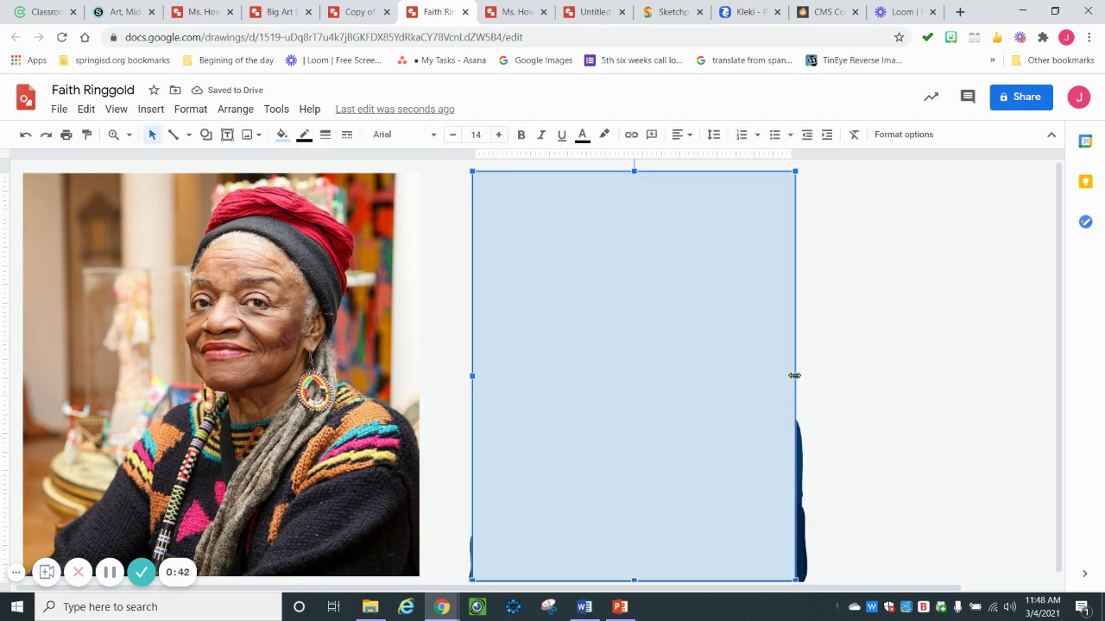
pyautogui.moveTo(794, 375); pyautogui.dragTo(797, 375)
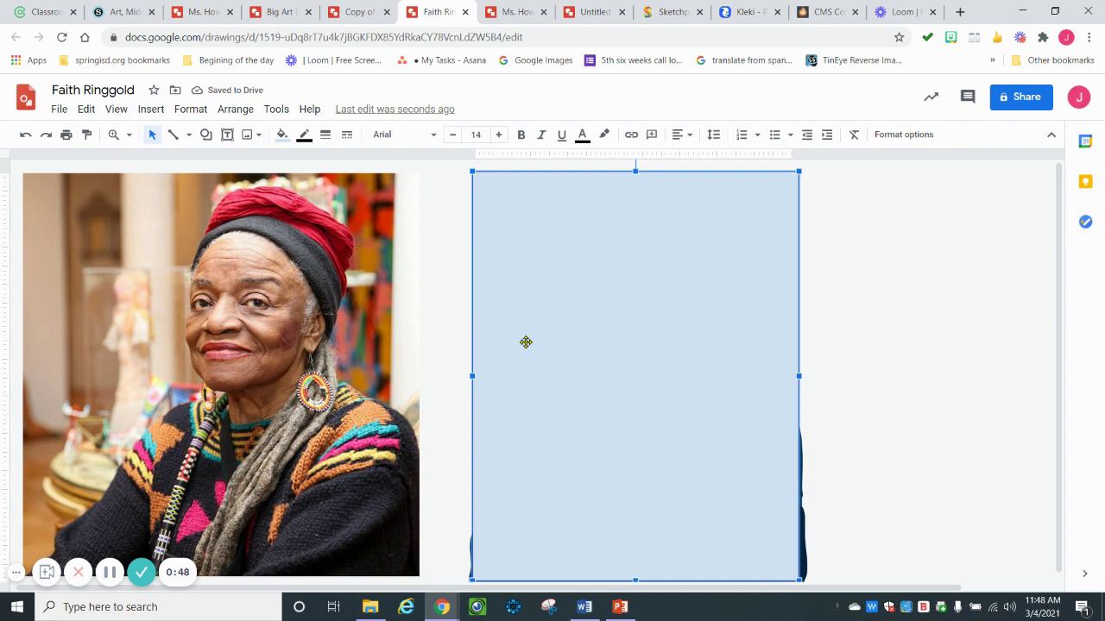
pyautogui.click(283, 135)
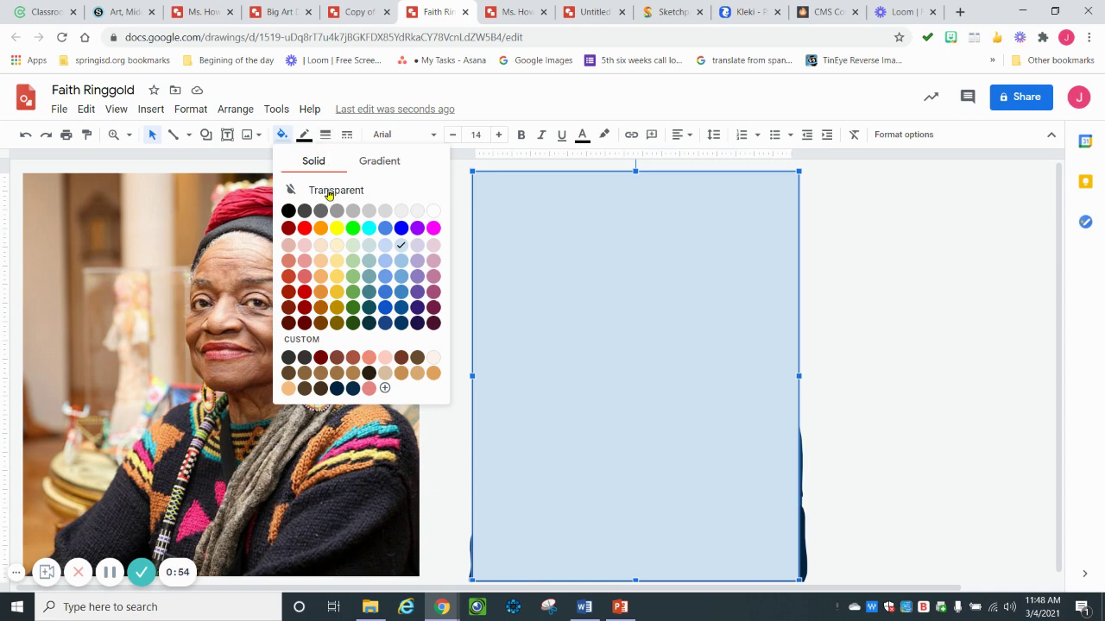
pyautogui.click(386, 309)
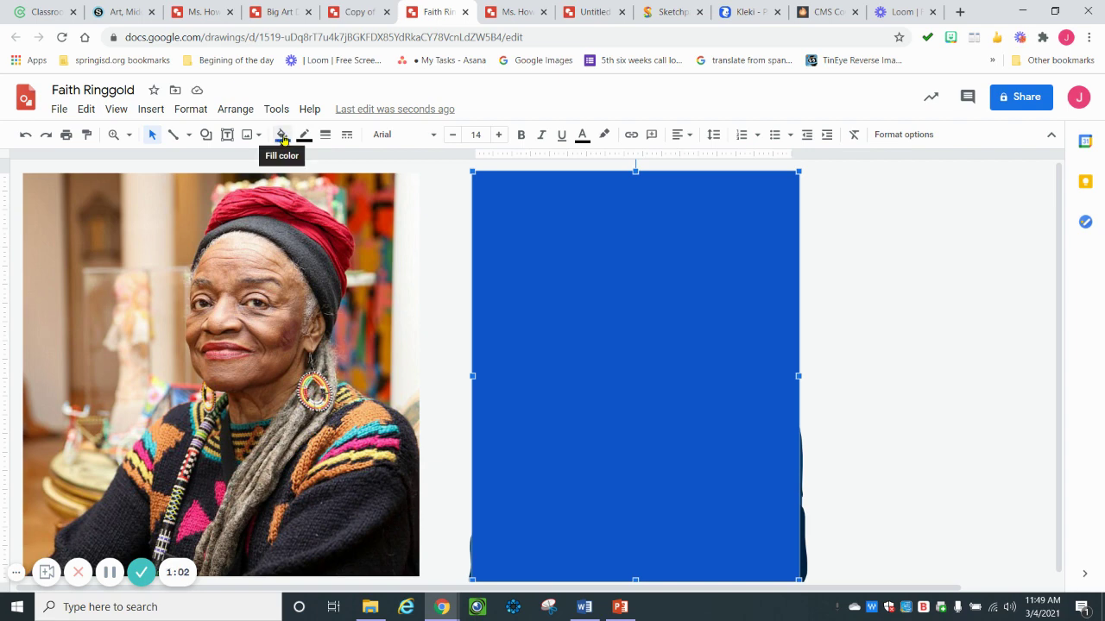
# Start a custom gradient fill for the rectangle
pyautogui.click(283, 140)
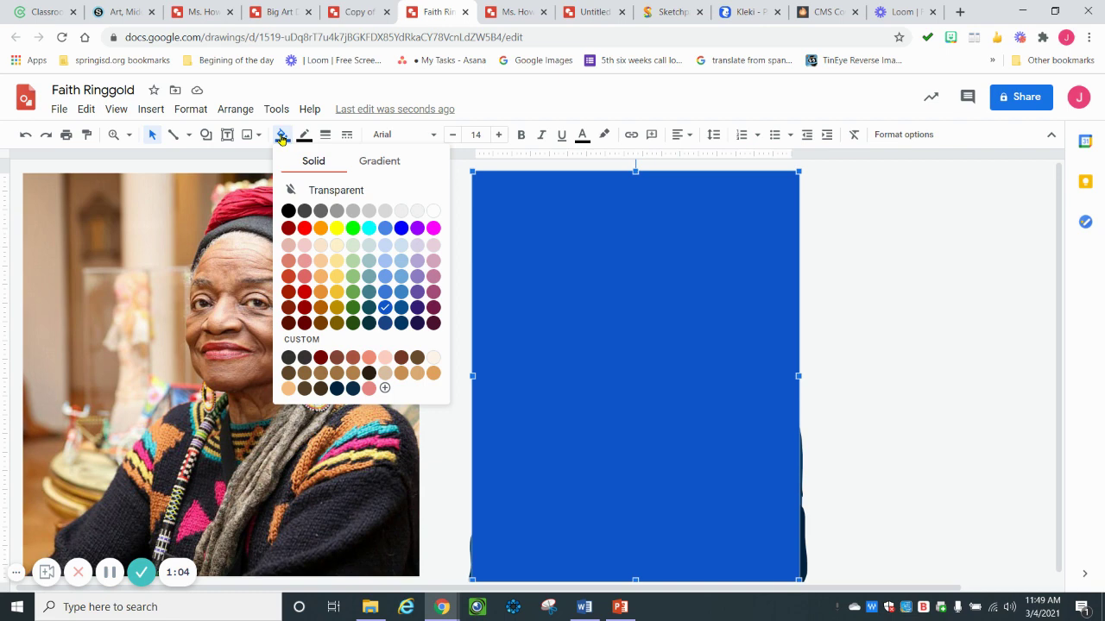
pyautogui.click(376, 164)
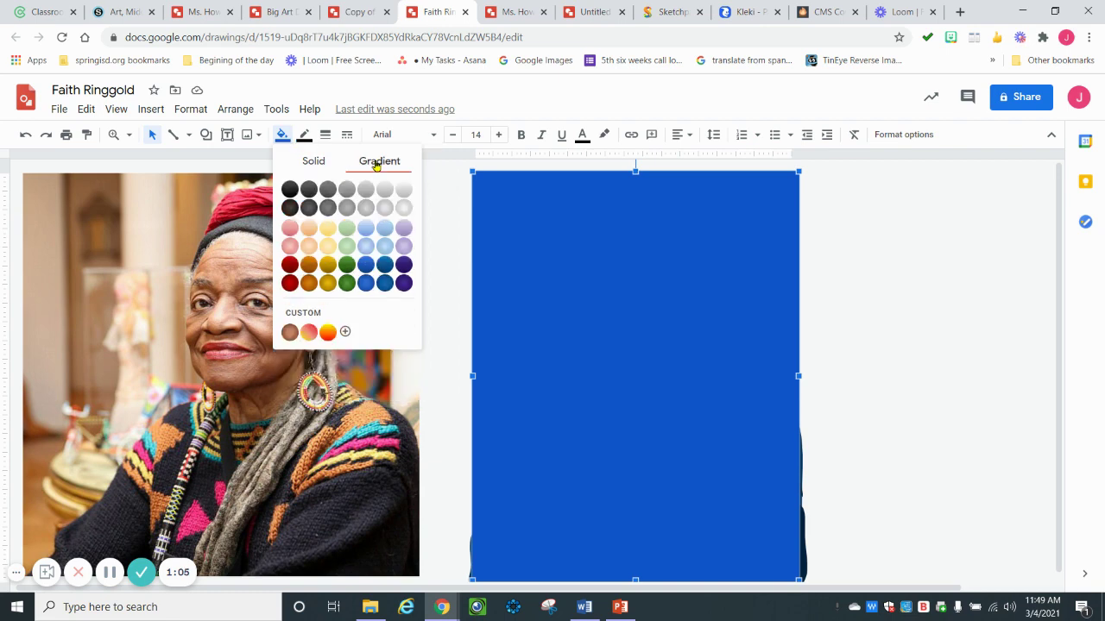
pyautogui.click(310, 317)
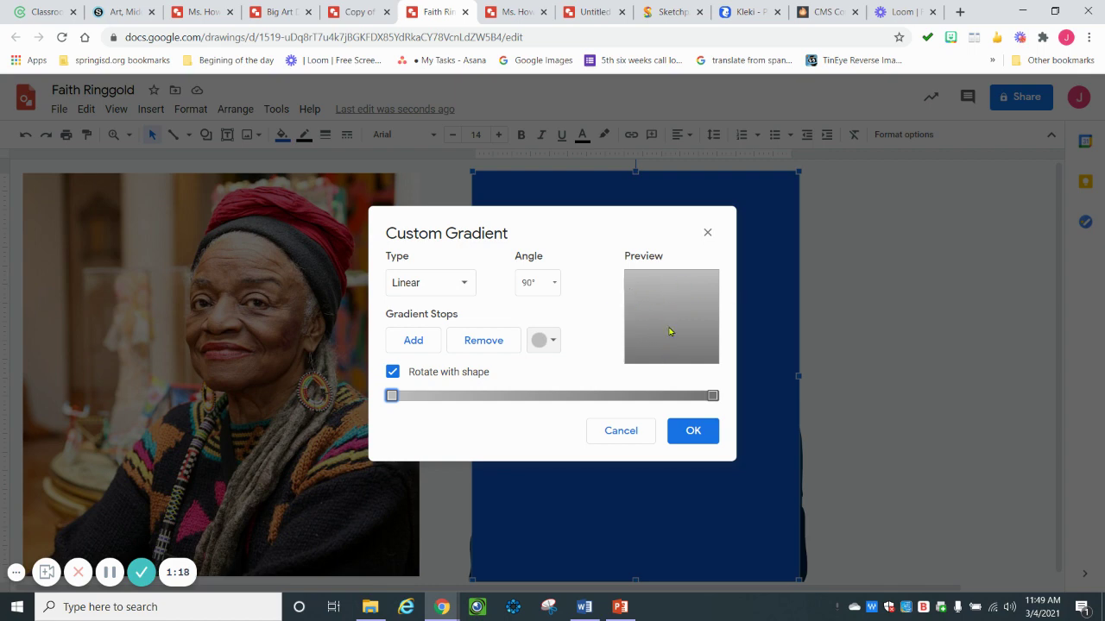
# Try the Radial gradient type and switch back to Linear
pyautogui.click(455, 284)
pyautogui.click(432, 337)
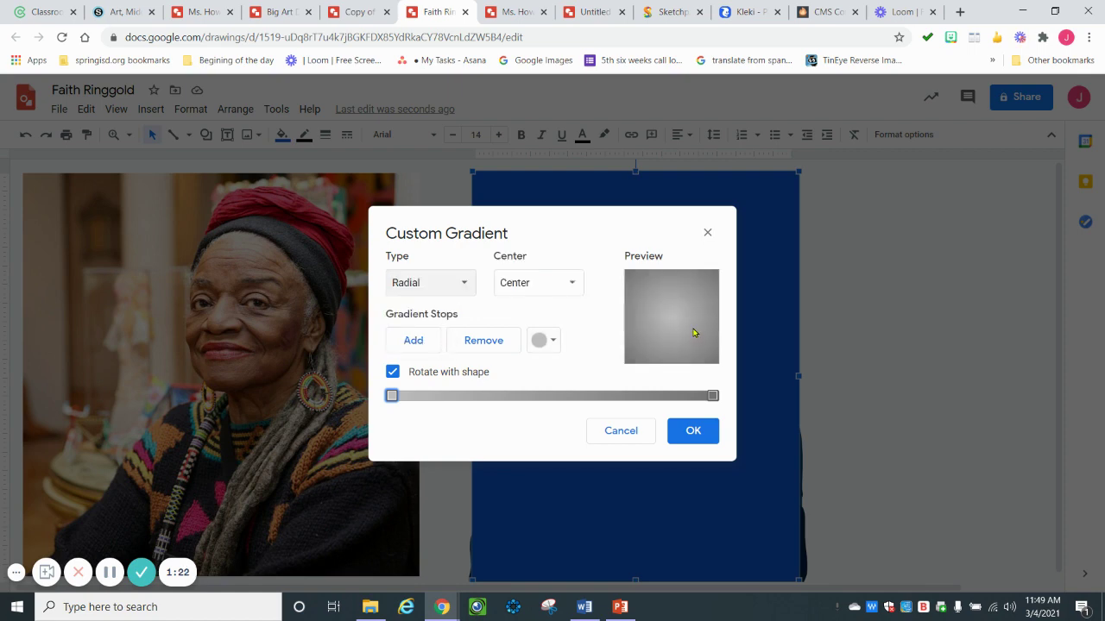
pyautogui.click(469, 287)
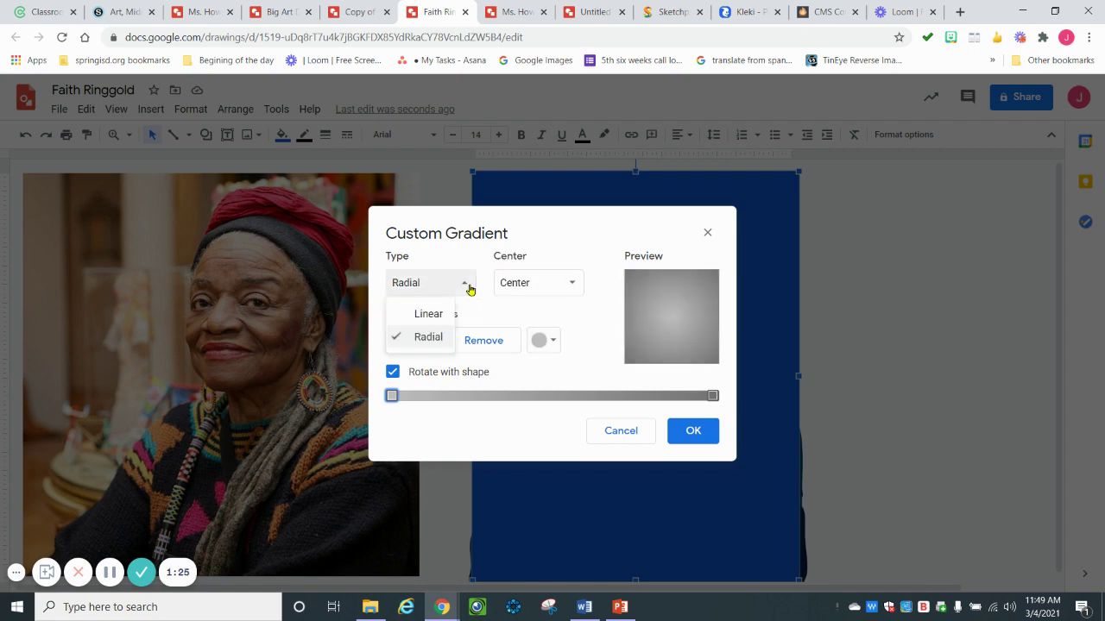
pyautogui.click(432, 314)
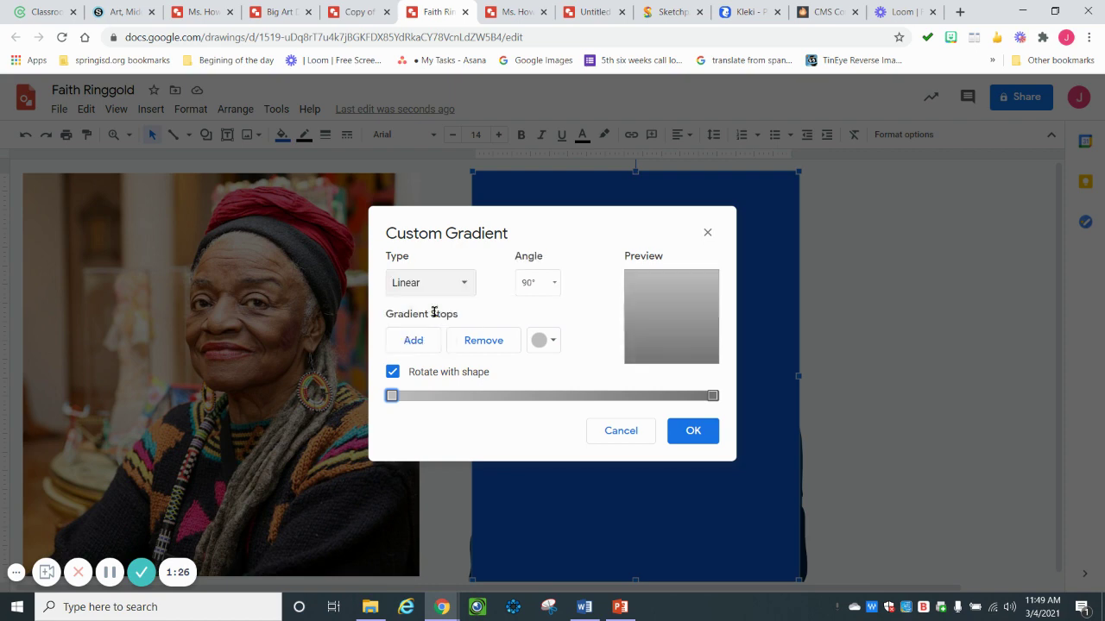
# Set the gradient's first stop to yellow and its last stop to red
pyautogui.click(555, 342)
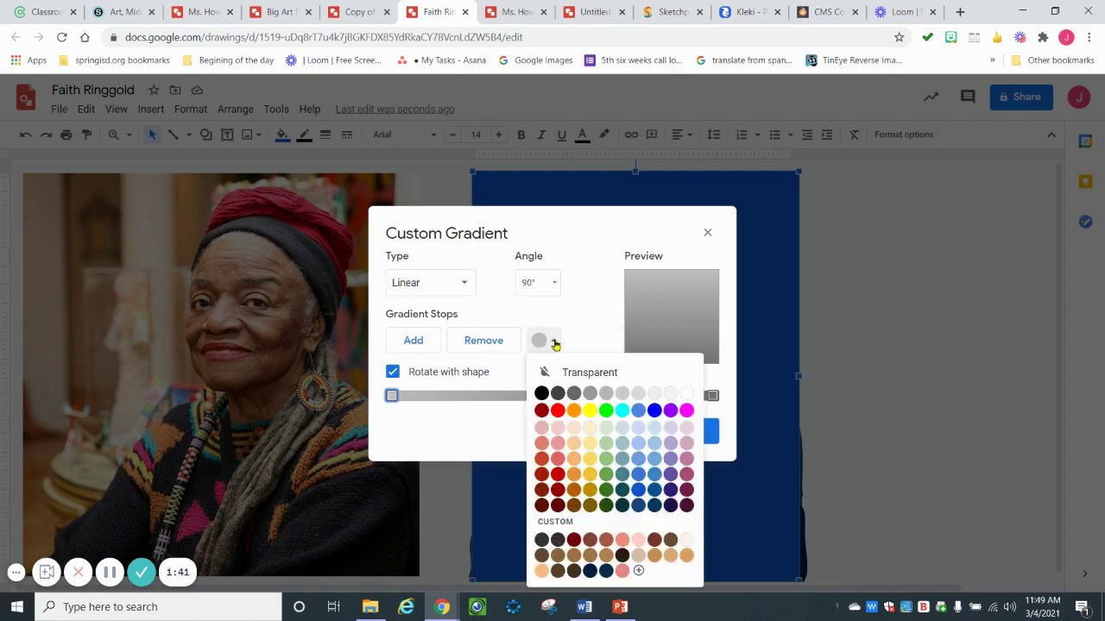
pyautogui.click(590, 411)
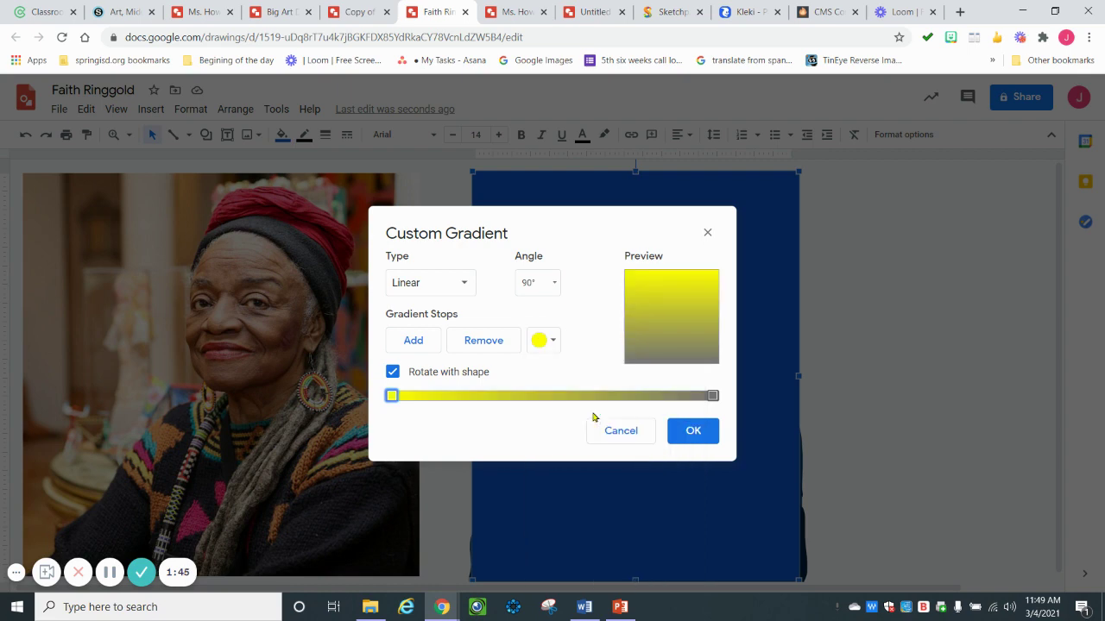
pyautogui.click(713, 397)
pyautogui.click(544, 340)
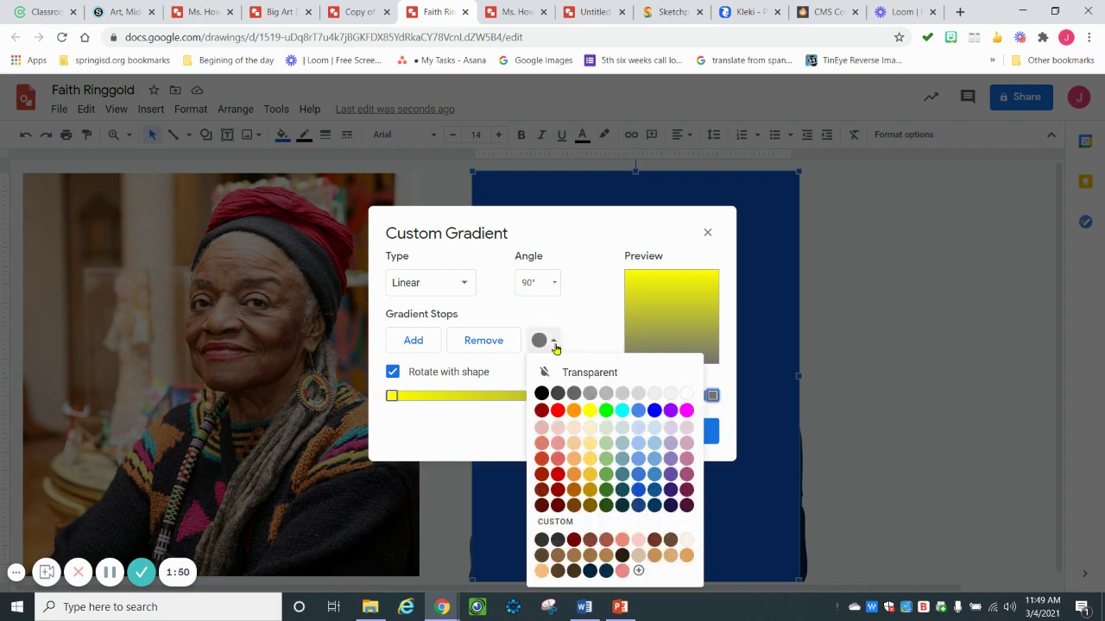
pyautogui.click(558, 412)
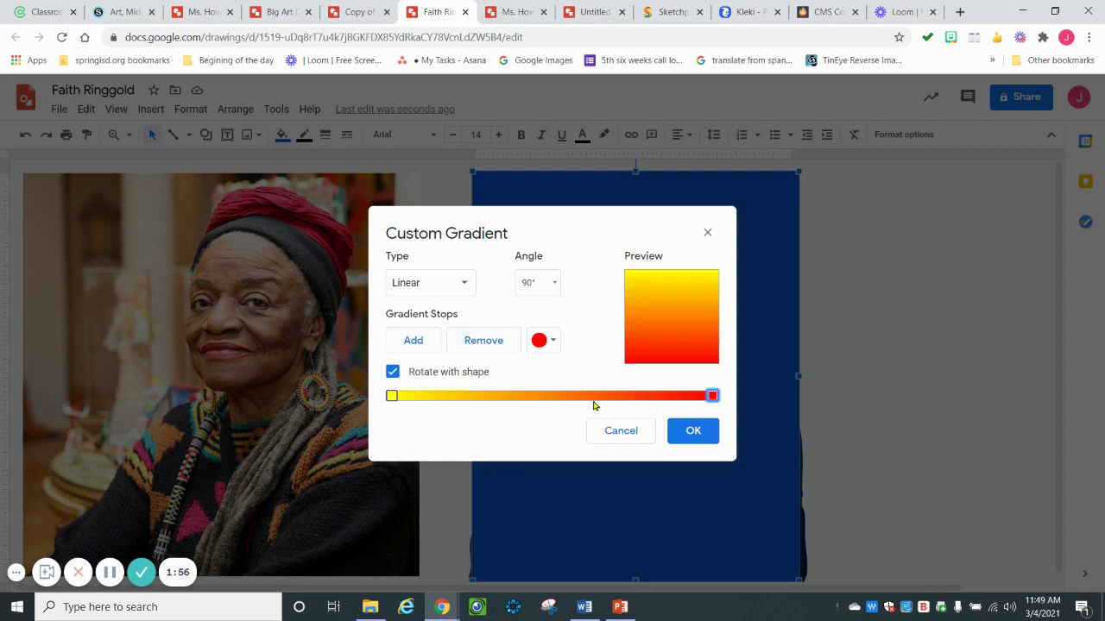
# Add a middle gradient stop in a slightly muted custom orange and shift it a little toward the red end
pyautogui.click(412, 341)
pyautogui.click(552, 344)
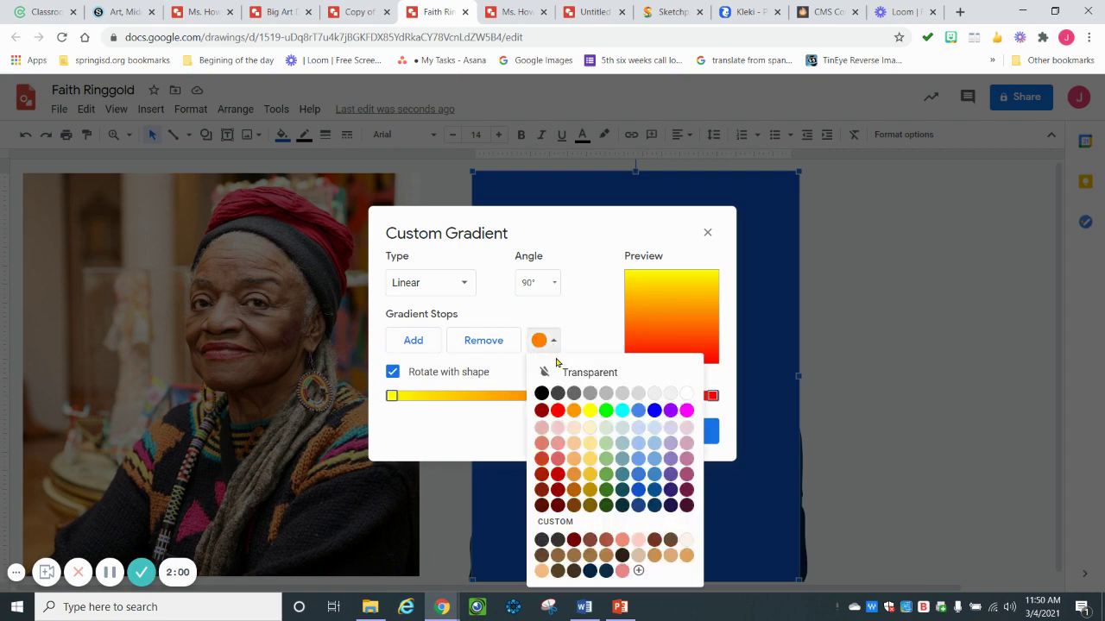
pyautogui.click(574, 410)
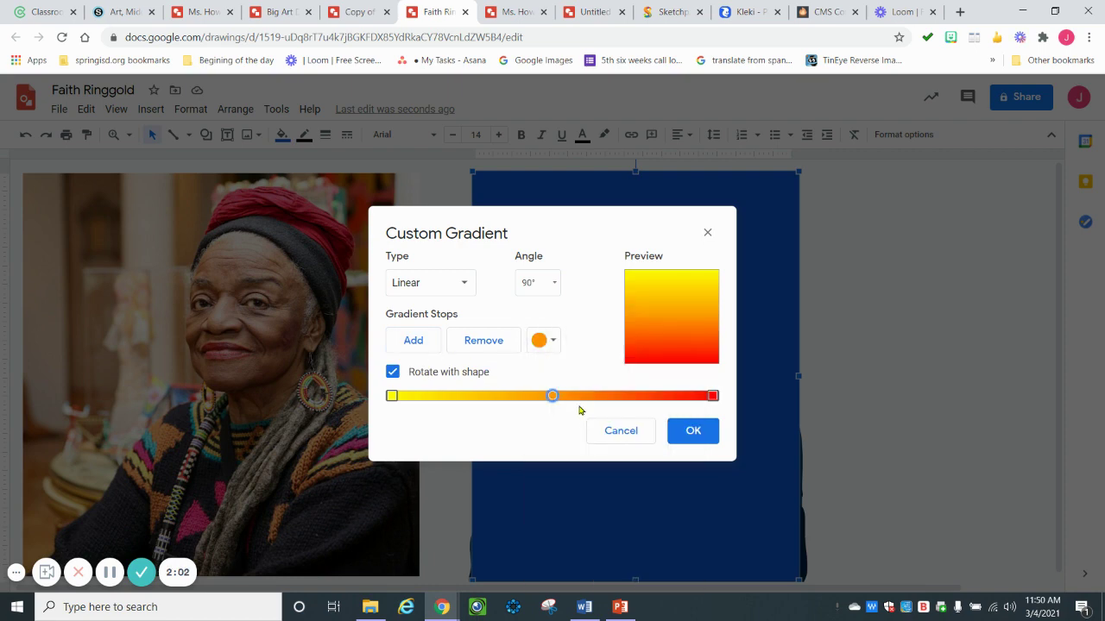
pyautogui.click(548, 345)
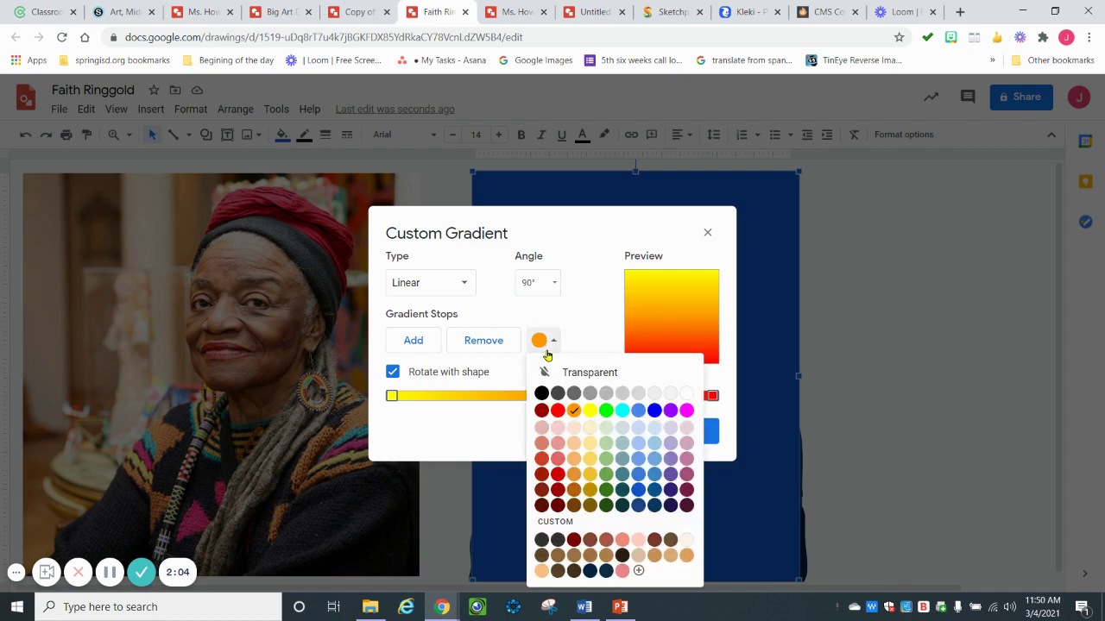
pyautogui.click(563, 522)
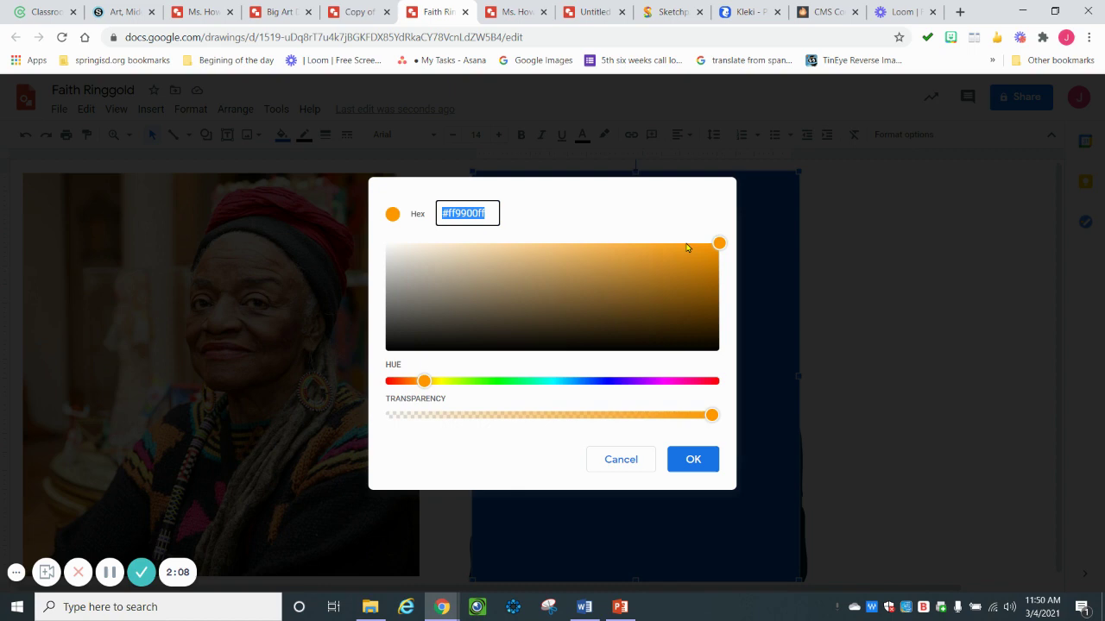
pyautogui.moveTo(678, 249); pyautogui.dragTo(639, 253)
pyautogui.click(693, 459)
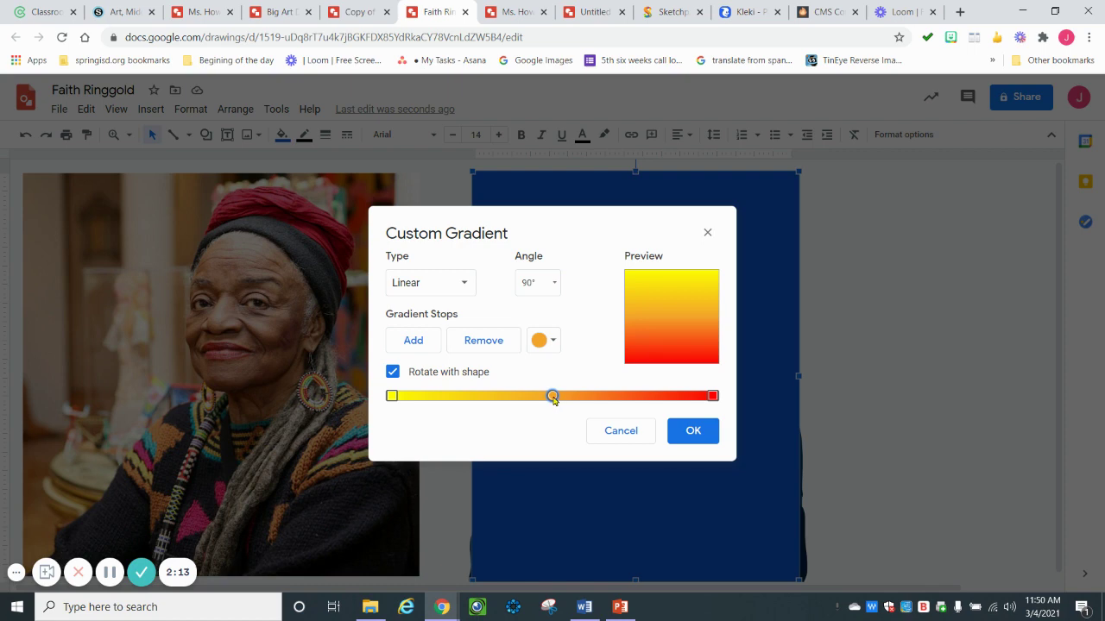
pyautogui.moveTo(553, 397); pyautogui.dragTo(582, 399)
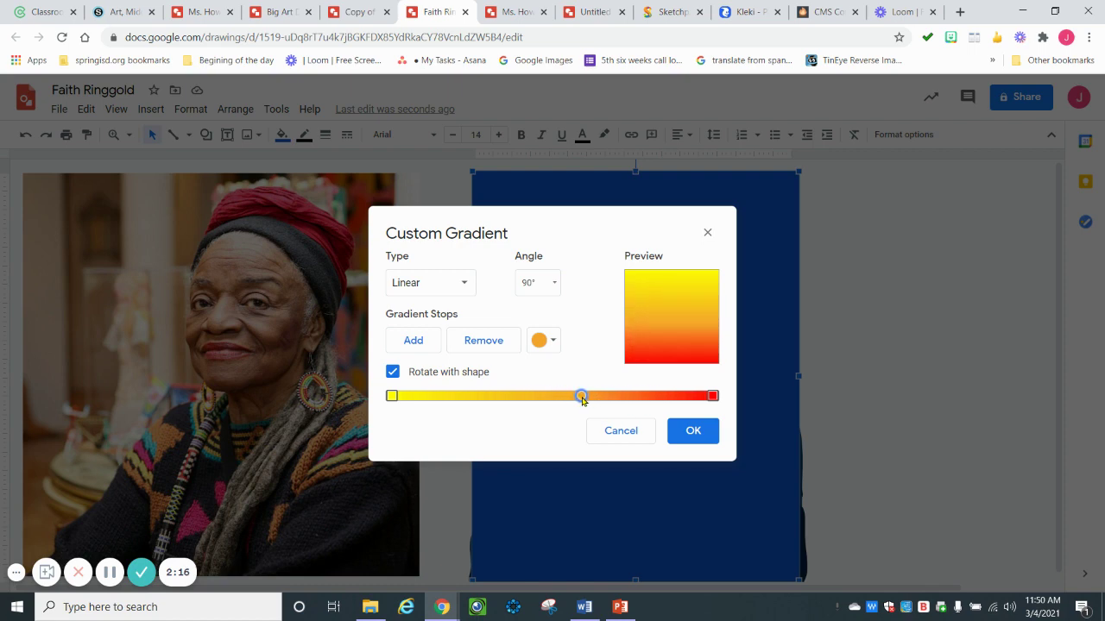
# Add a magenta stop, space the orange and magenta stops between yellow and red, and apply the gradient
pyautogui.click(413, 340)
pyautogui.click(539, 341)
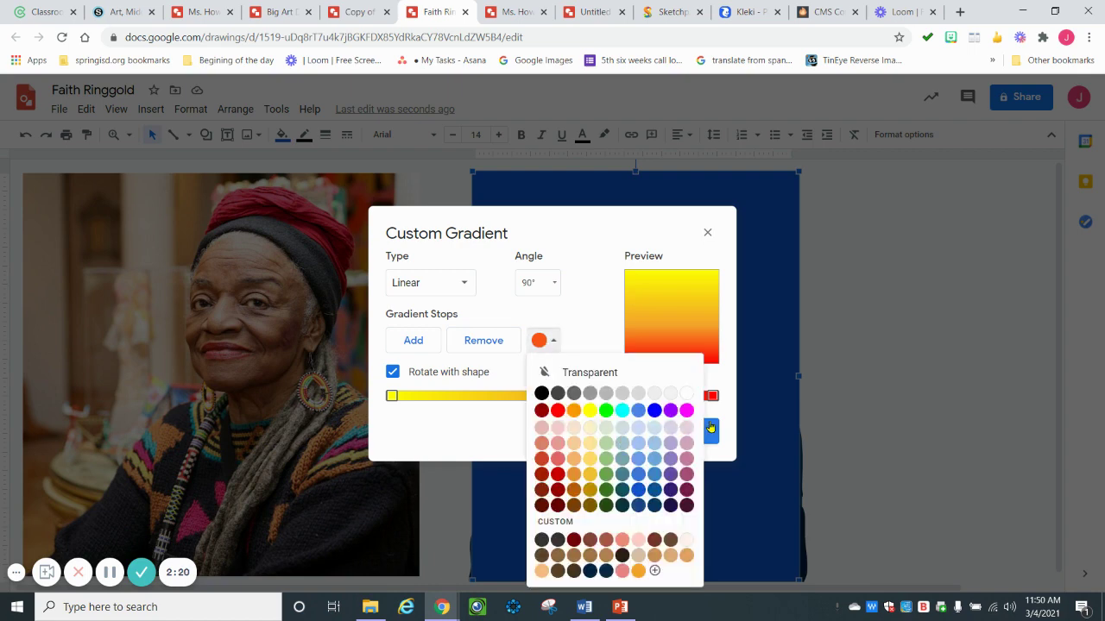
pyautogui.click(687, 410)
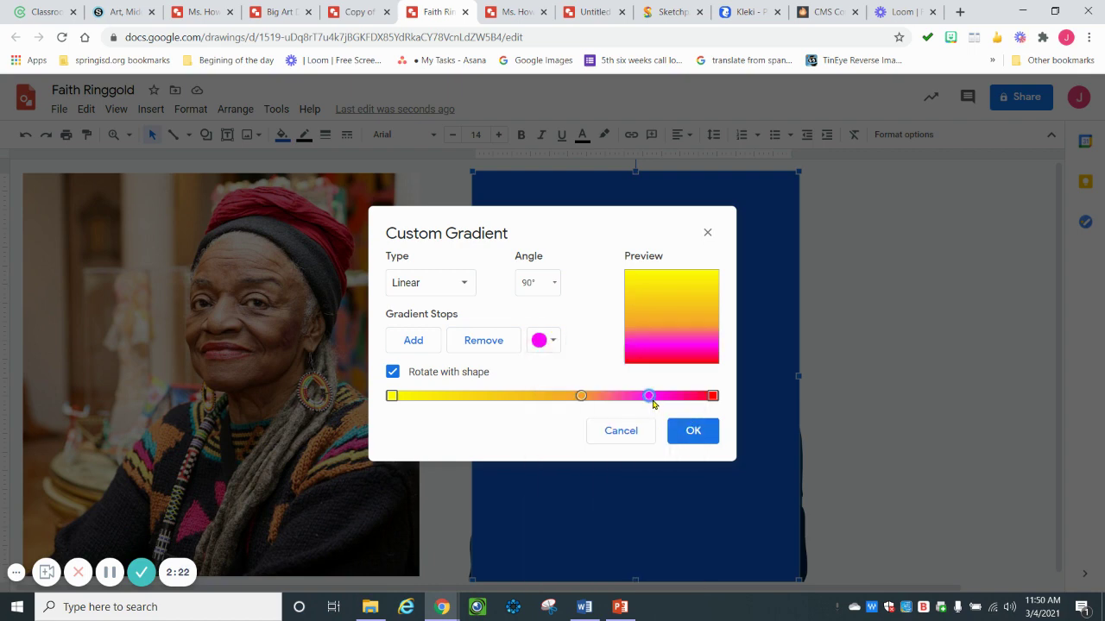
pyautogui.moveTo(648, 396); pyautogui.dragTo(488, 398)
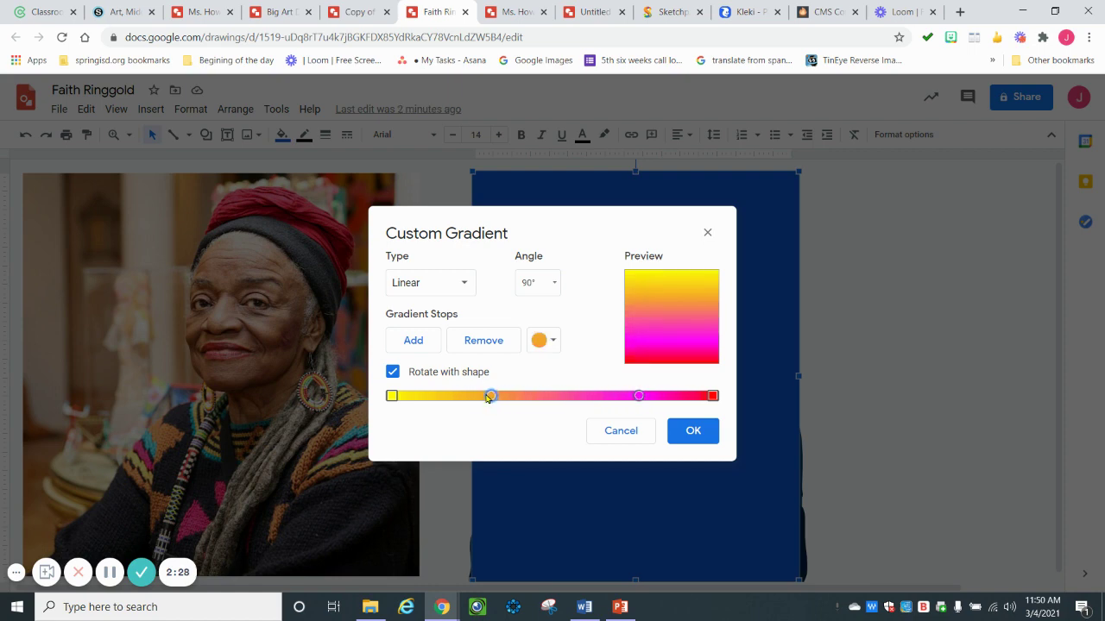
pyautogui.moveTo(636, 397); pyautogui.dragTo(592, 400)
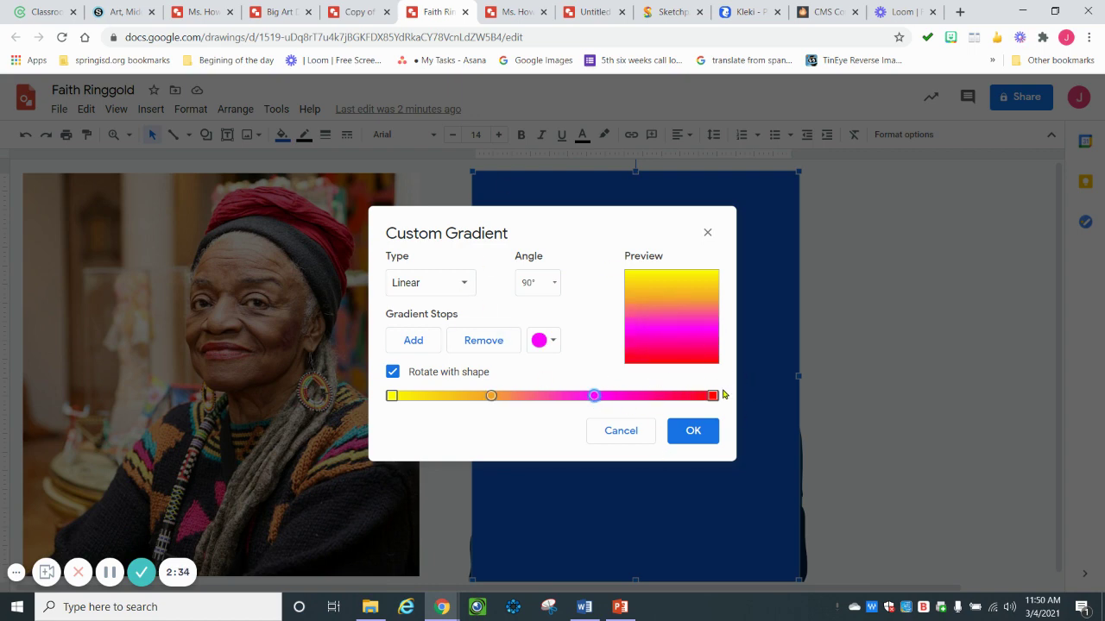
pyautogui.click(701, 434)
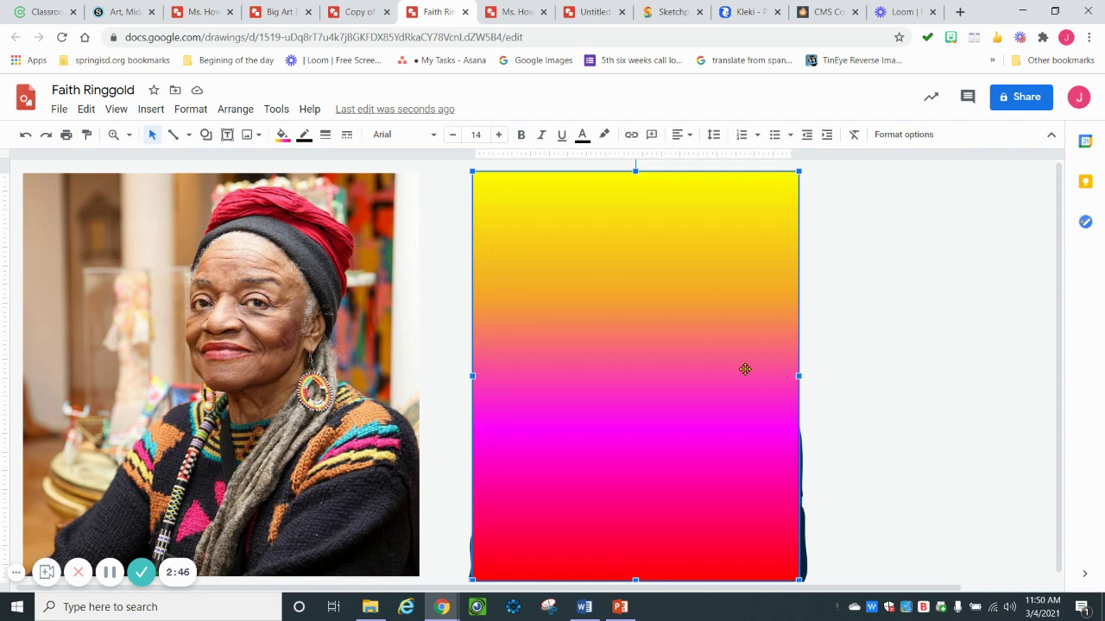
# Send the gradient rectangle backward one layer at a time, four times
pyautogui.click(226, 113)
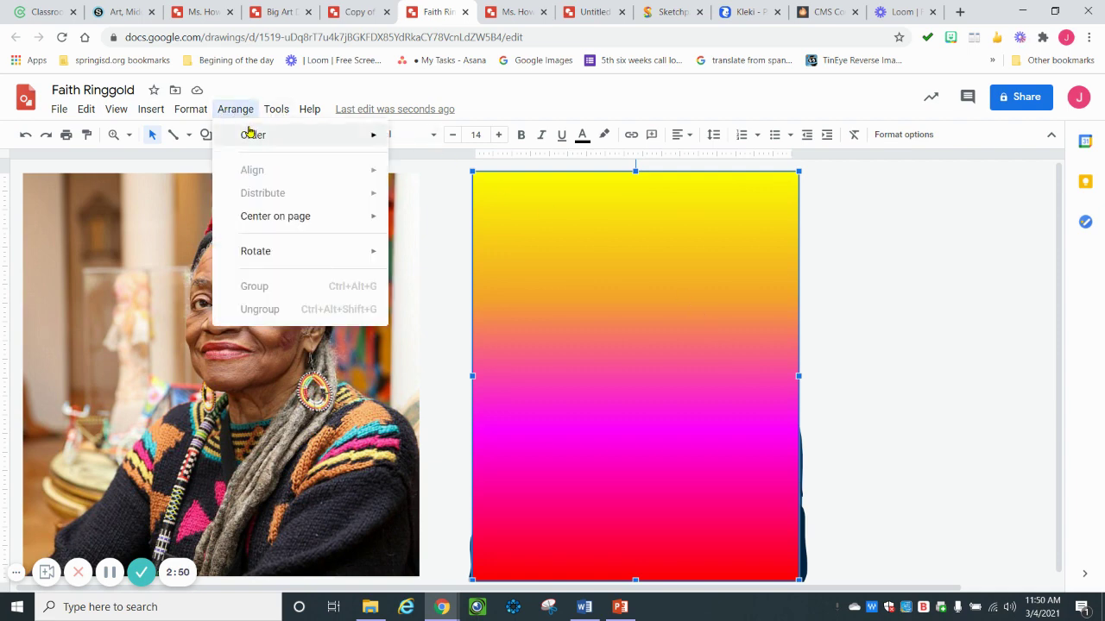
pyautogui.moveTo(248, 132)
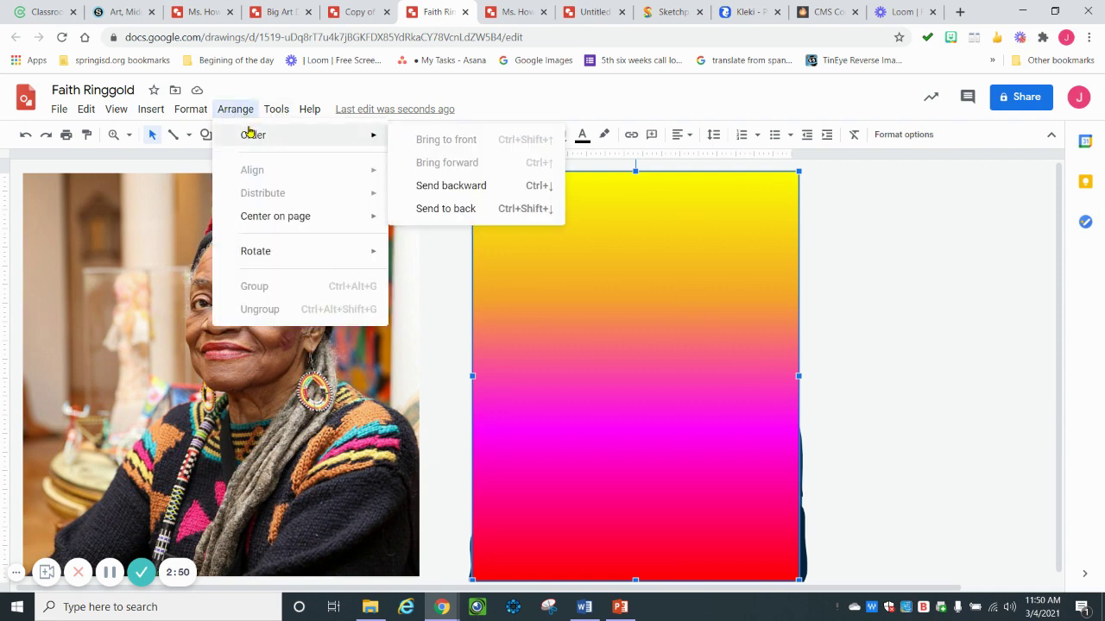
pyautogui.click(443, 192)
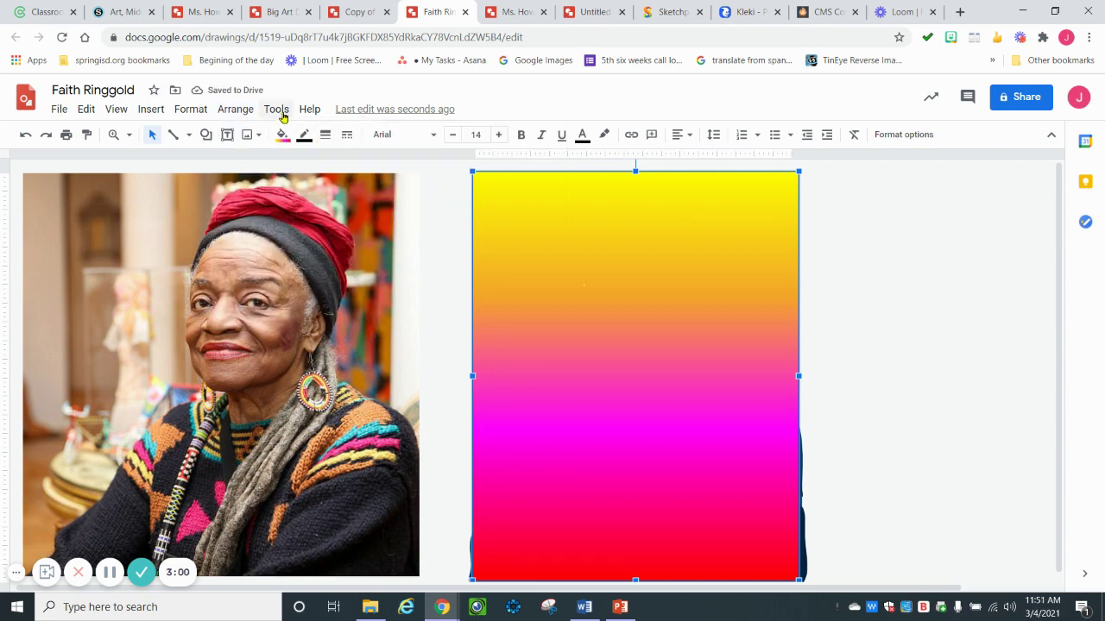
pyautogui.click(235, 110)
pyautogui.moveTo(284, 140)
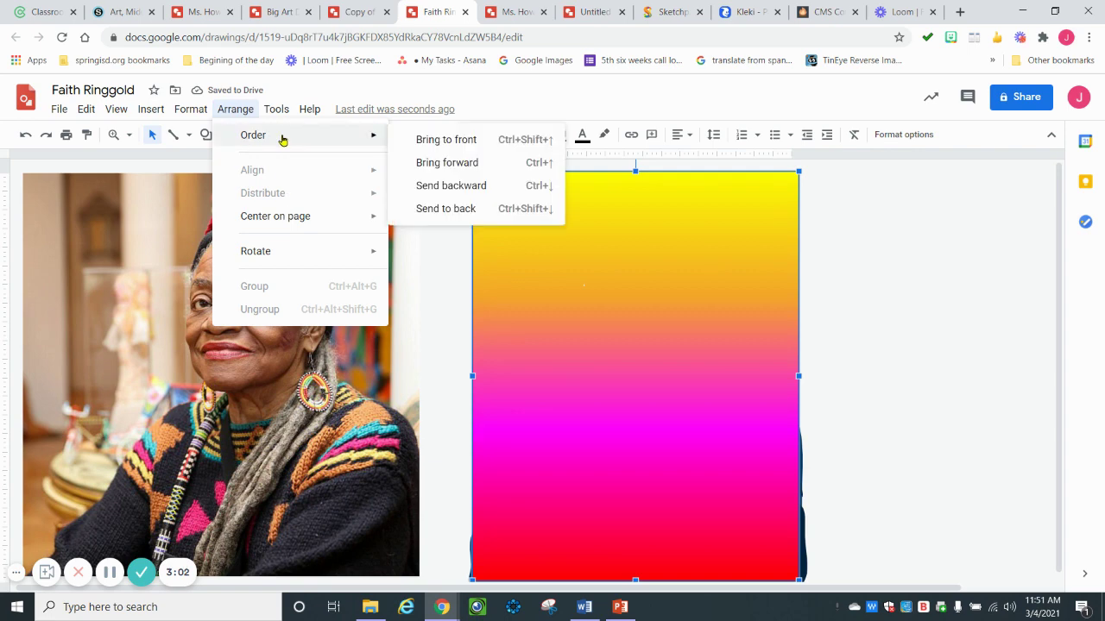
pyautogui.click(454, 185)
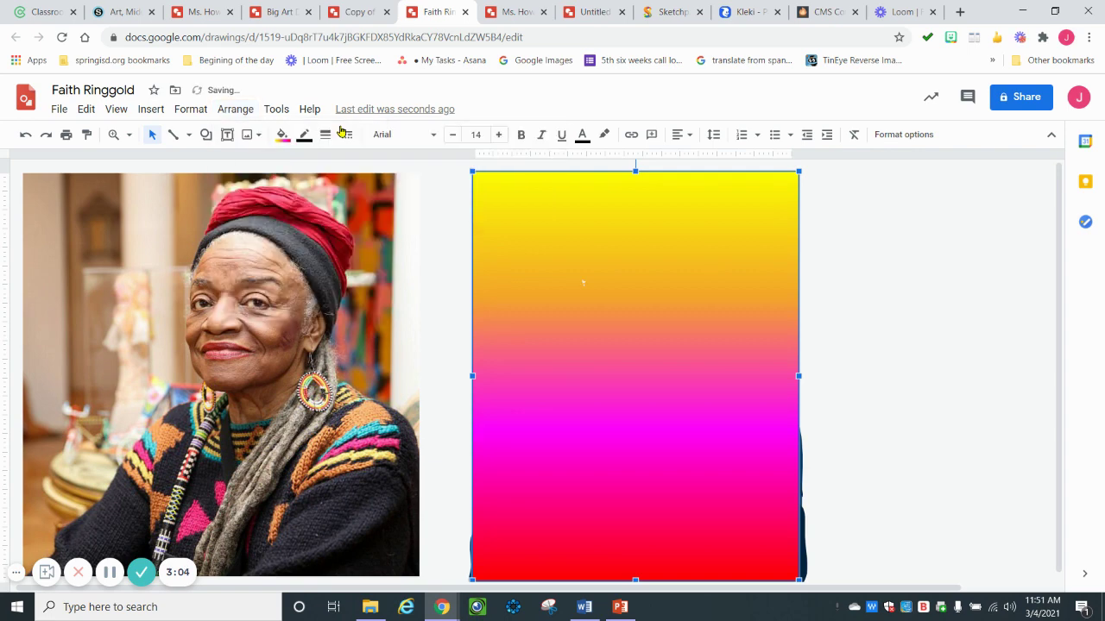
pyautogui.click(235, 110)
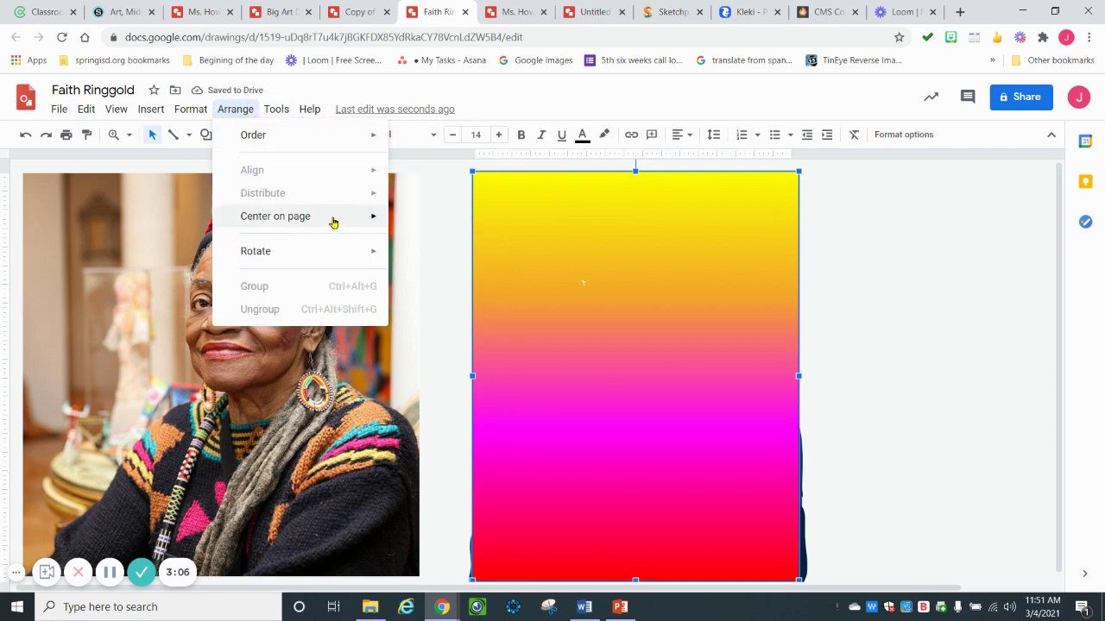
pyautogui.moveTo(334, 214)
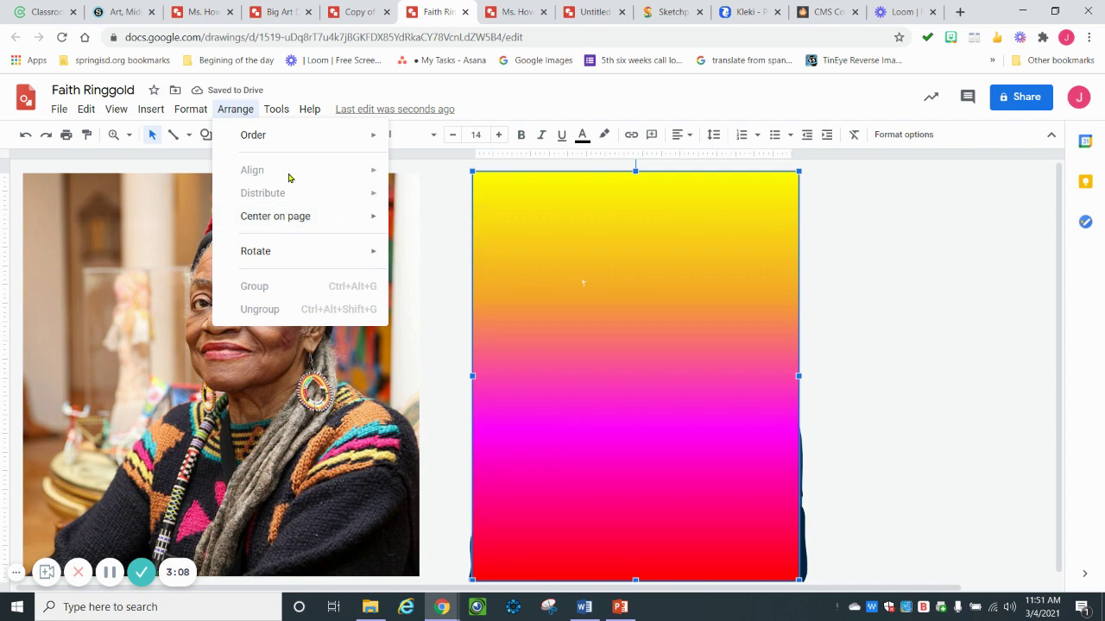
pyautogui.moveTo(284, 136)
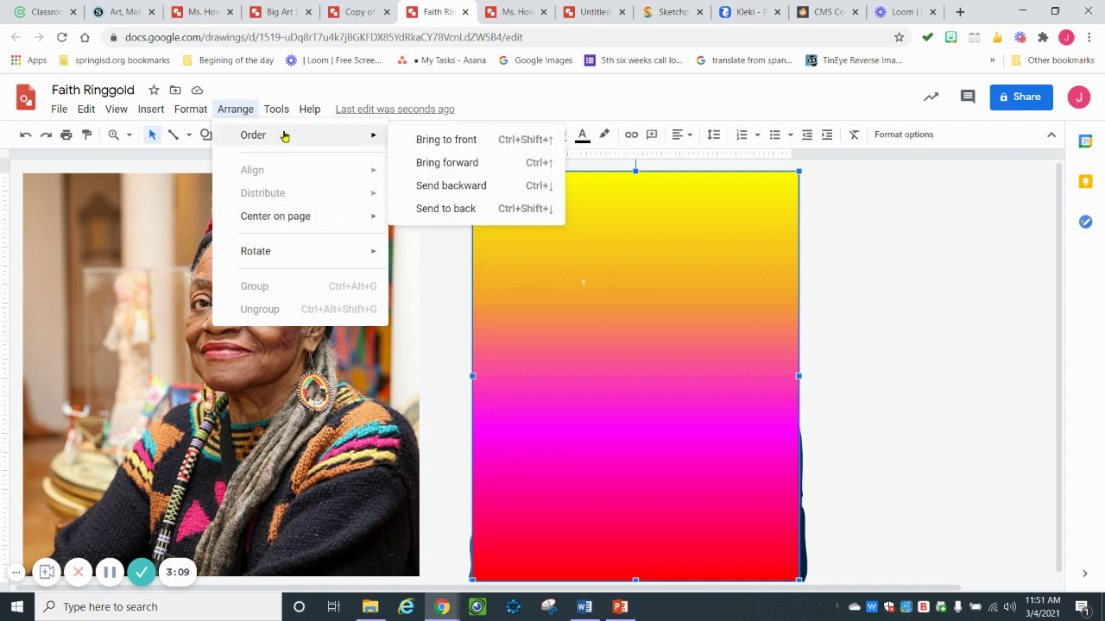
pyautogui.click(445, 186)
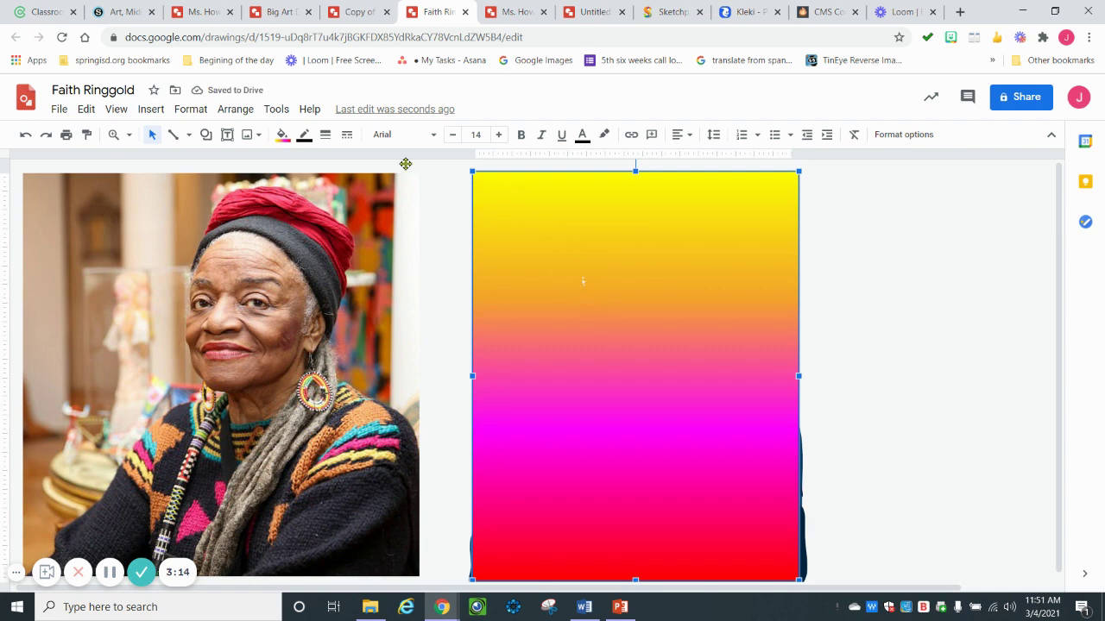
pyautogui.click(238, 111)
pyautogui.moveTo(276, 143)
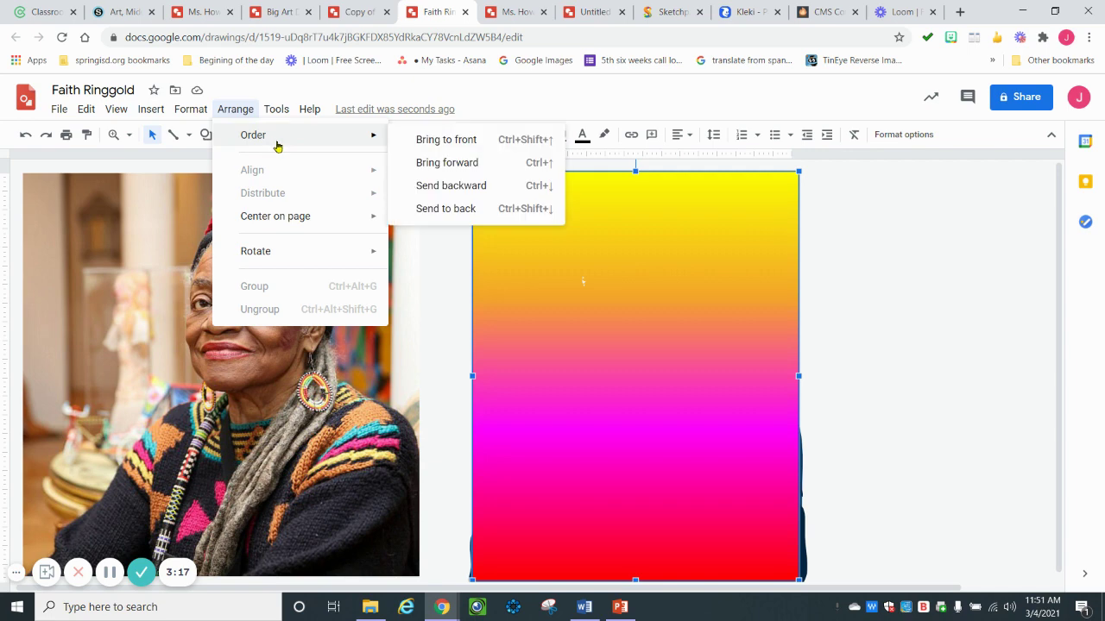
pyautogui.click(453, 196)
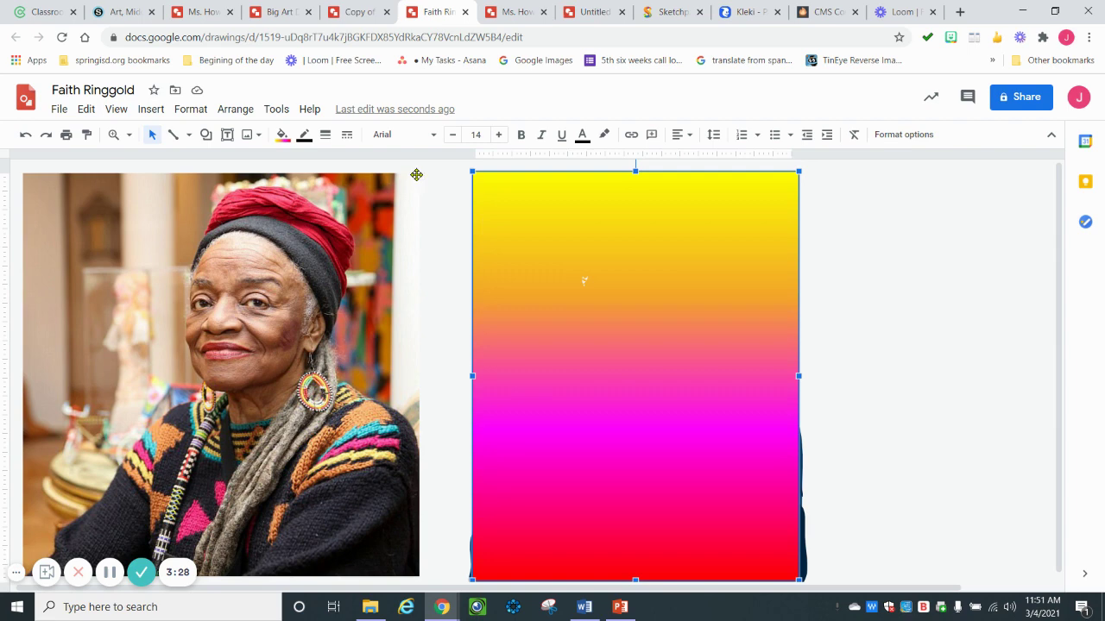
# Send the gradient rectangle to the back, behind all the portrait shapes
pyautogui.click(233, 115)
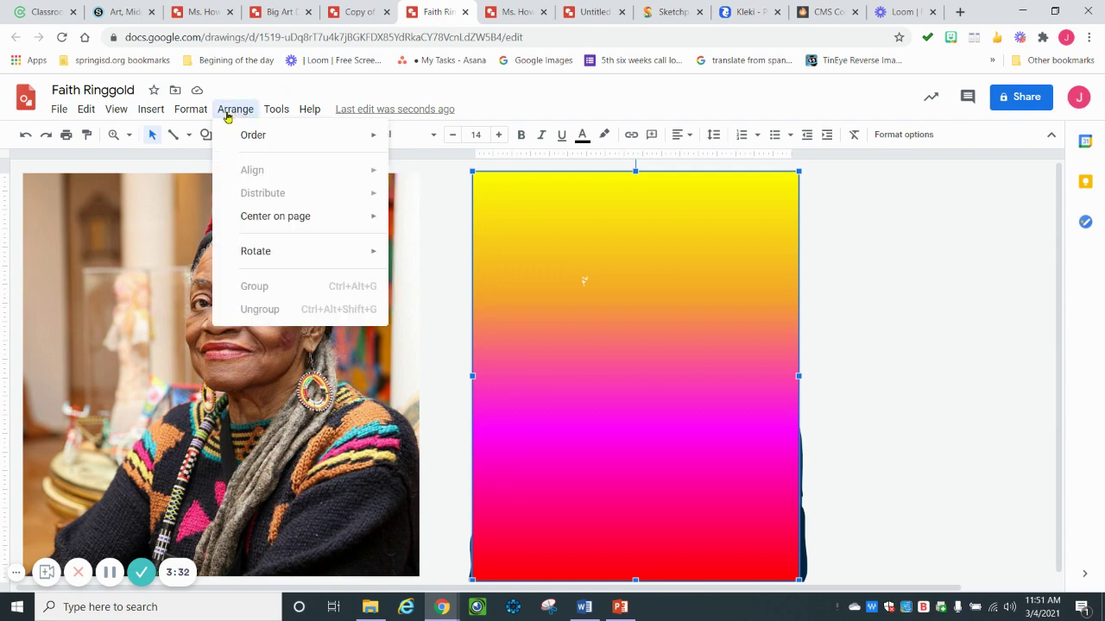
pyautogui.moveTo(234, 135)
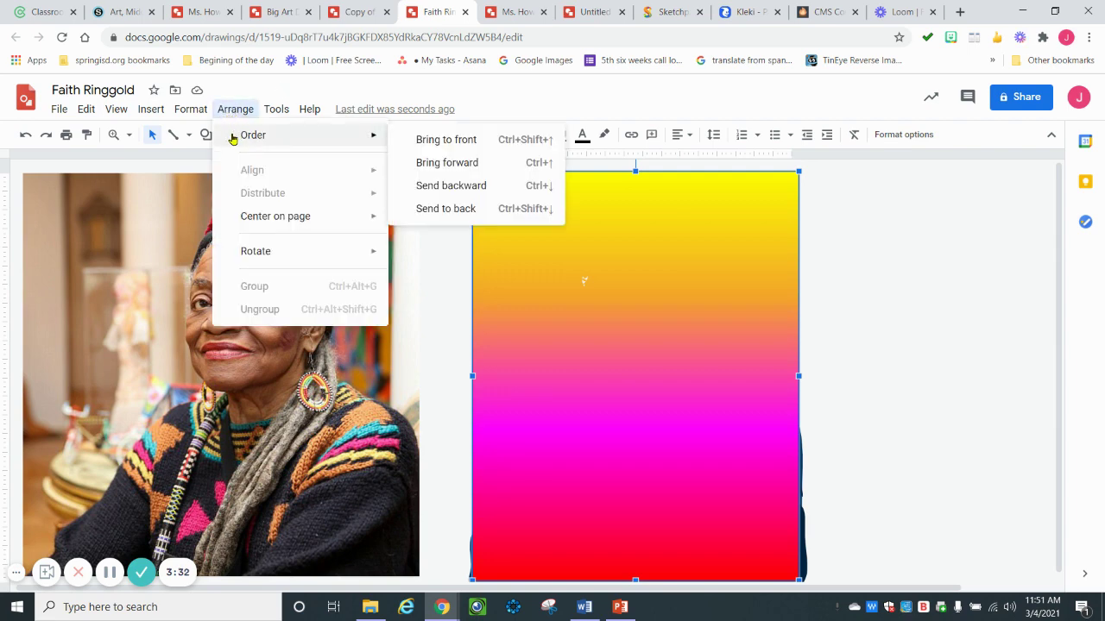
pyautogui.click(445, 209)
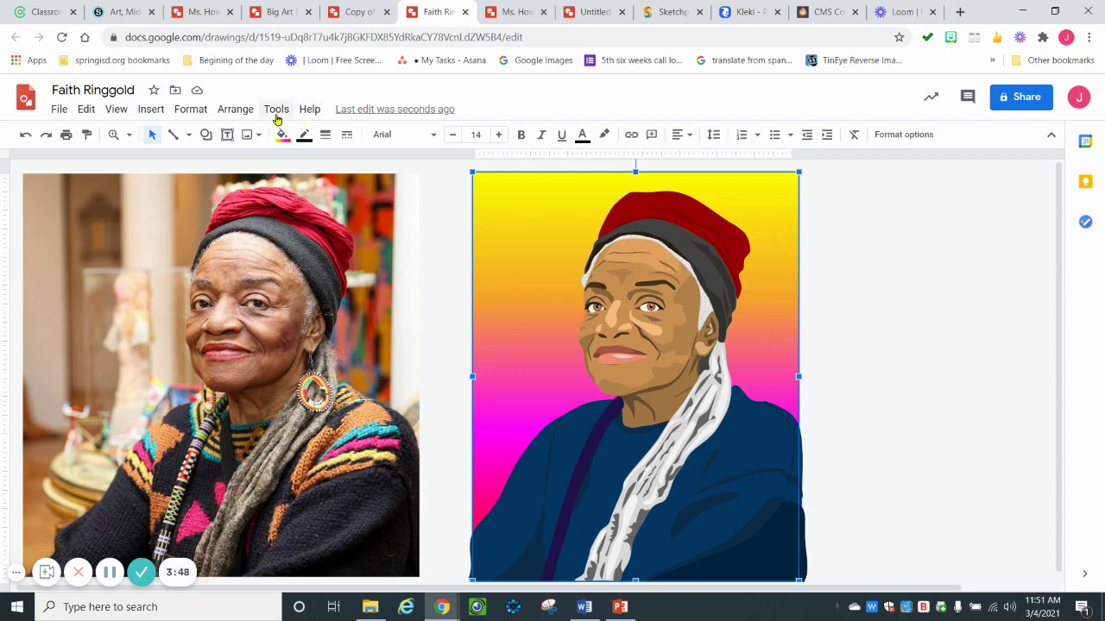
# Bring the gradient rectangle forward by two layers and bring it to the front of all the portrait shapes
pyautogui.click(242, 113)
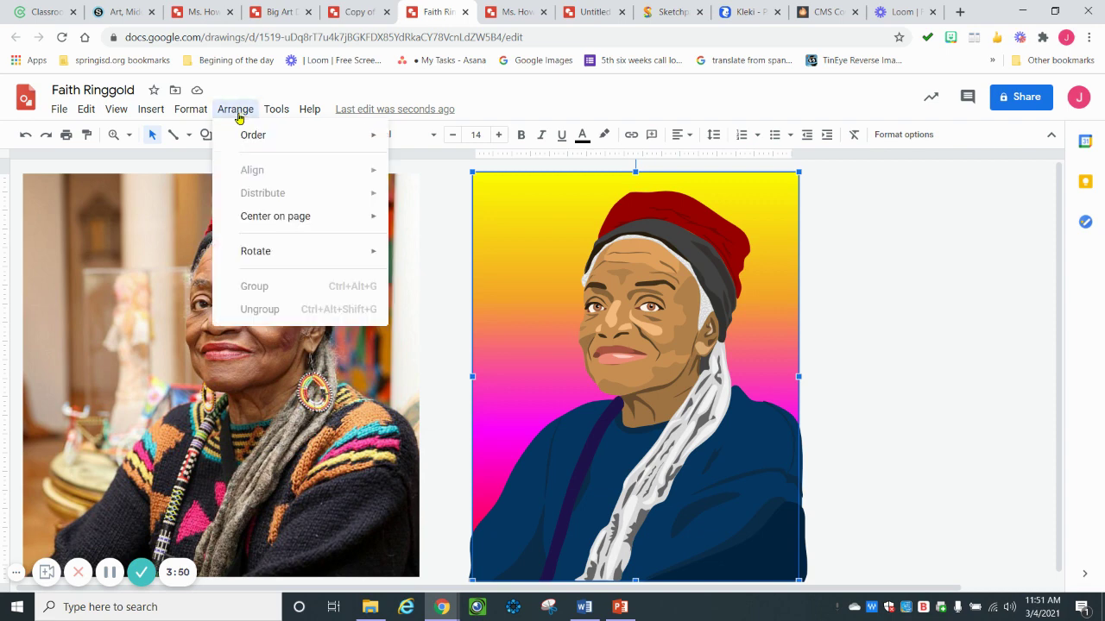
pyautogui.moveTo(247, 136)
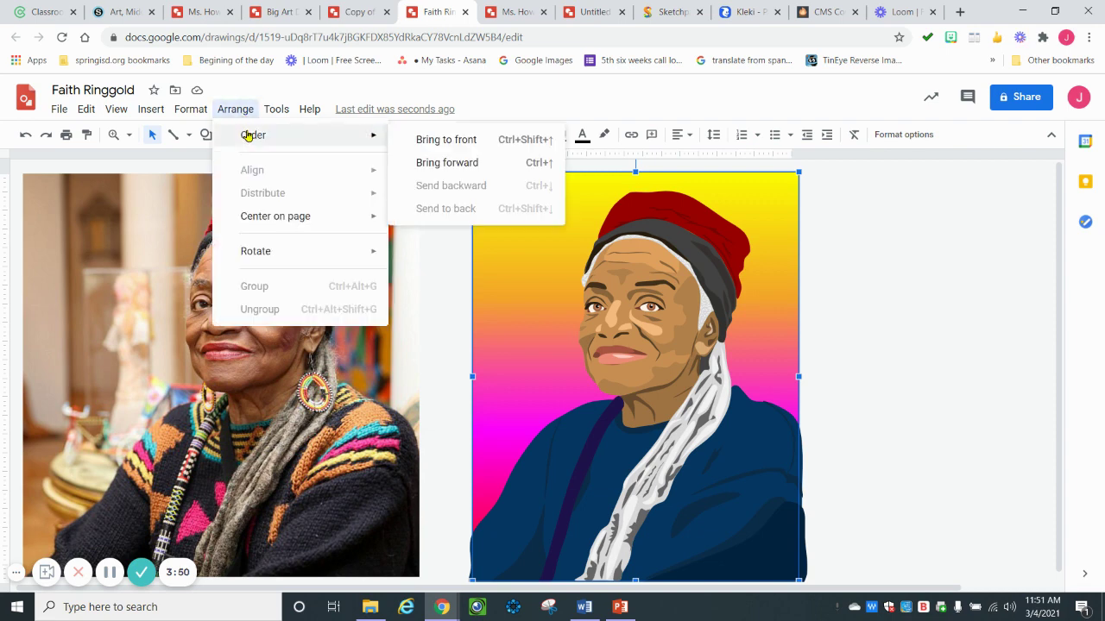
pyautogui.click(443, 163)
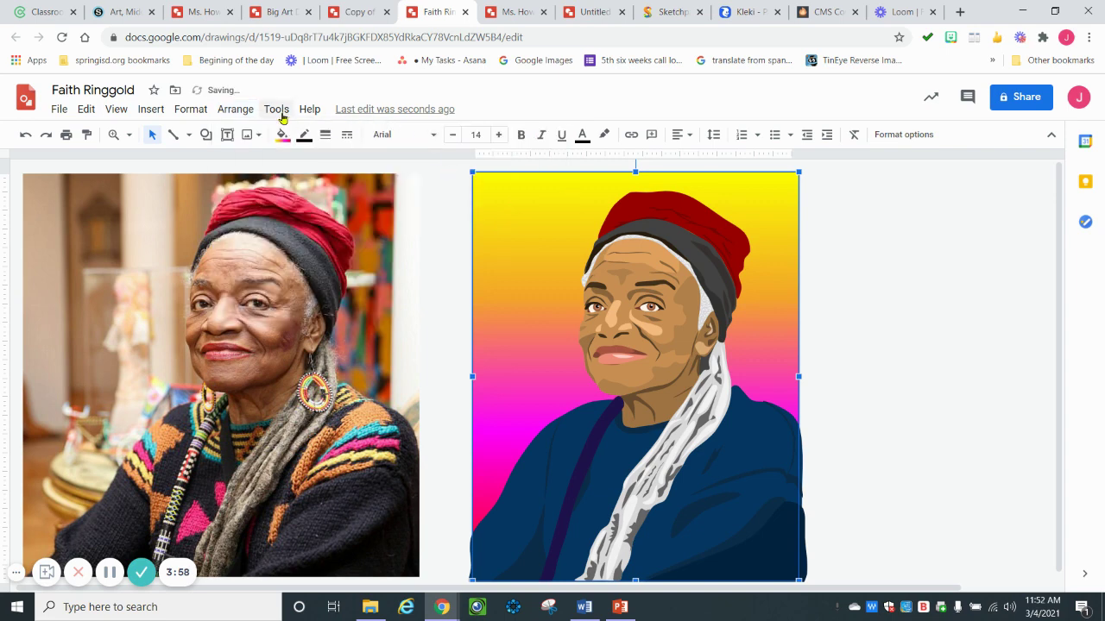
pyautogui.click(235, 110)
pyautogui.moveTo(346, 136)
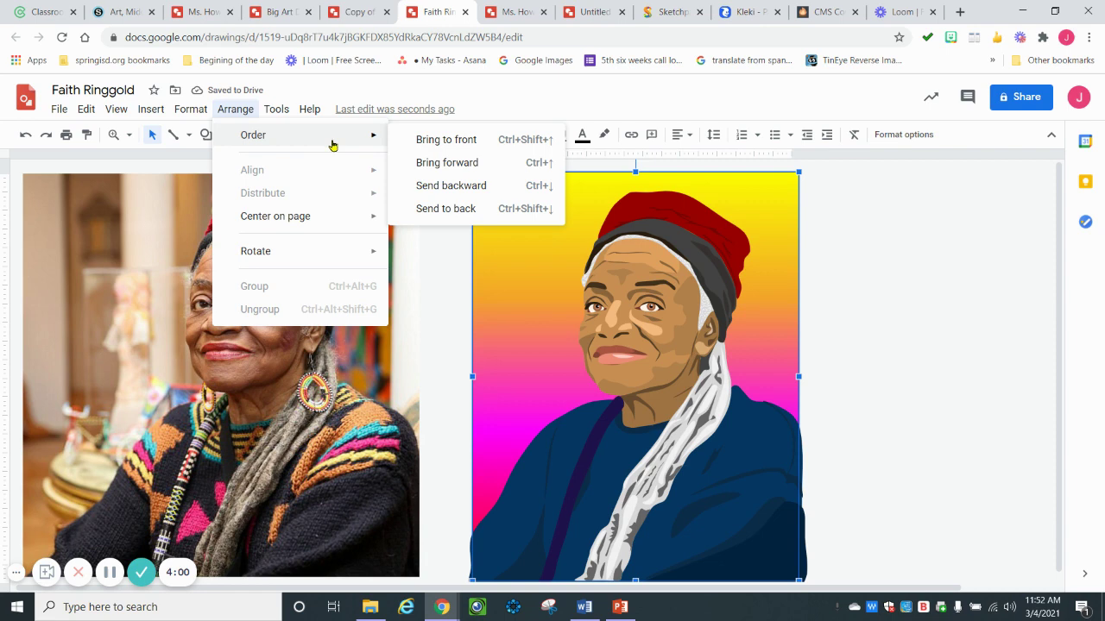
pyautogui.click(466, 163)
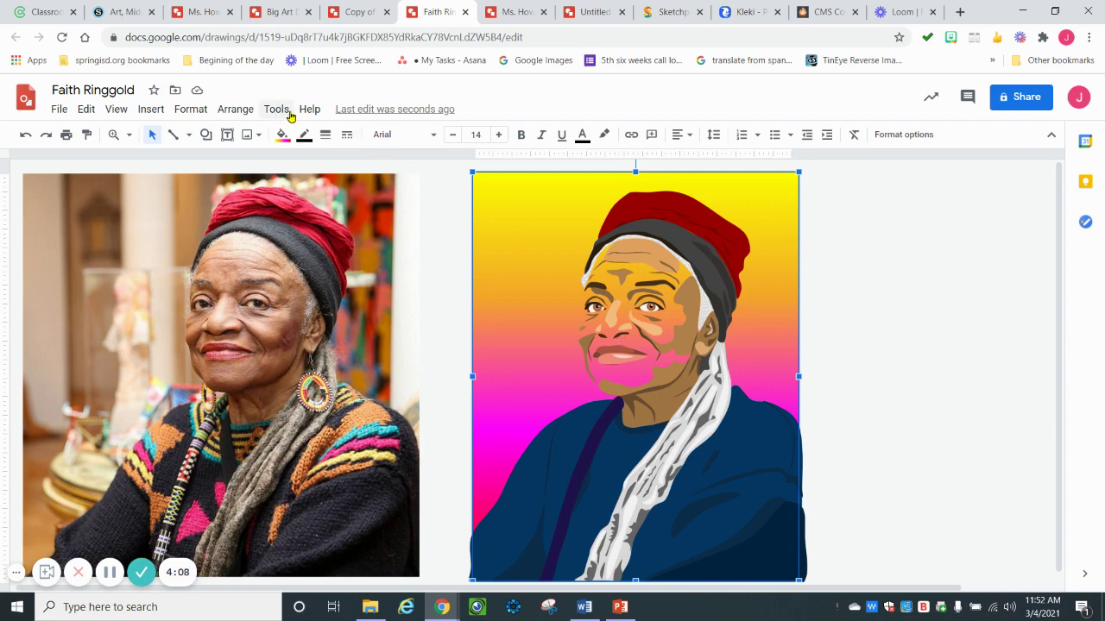
pyautogui.click(238, 114)
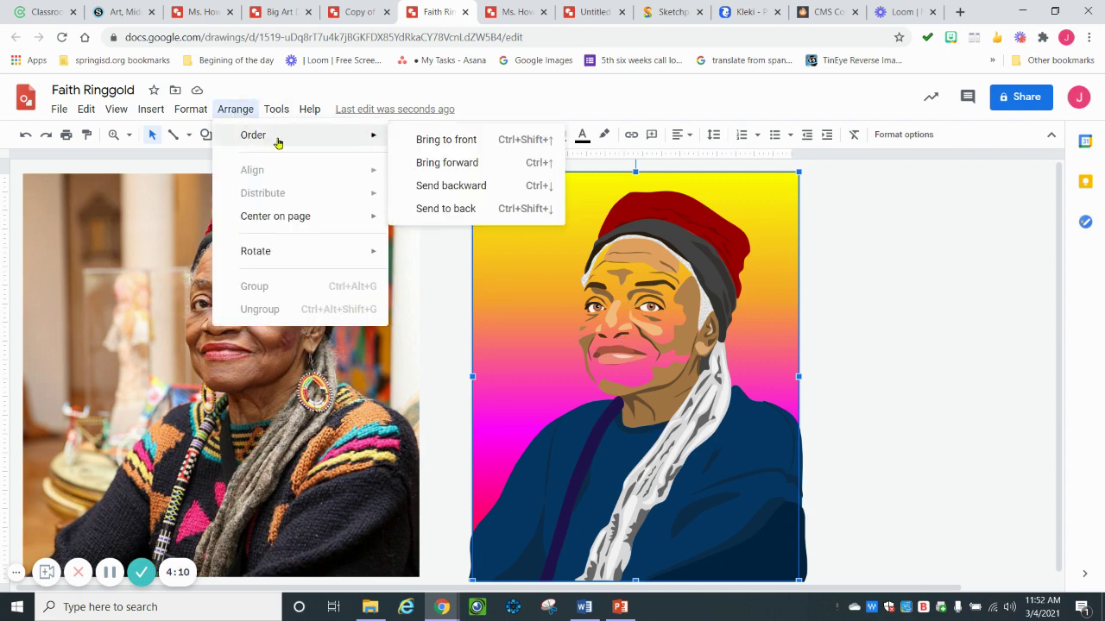
pyautogui.click(463, 140)
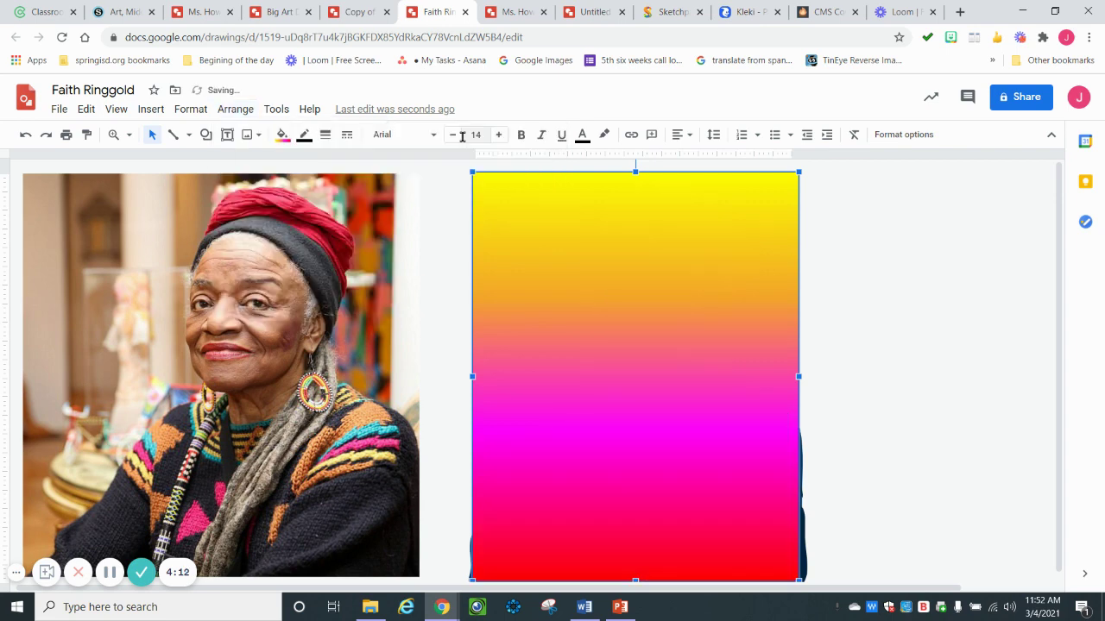
# Send the gradient rectangle to the back so it sits behind the whole illustrated portrait, and deselect it
pyautogui.click(235, 110)
pyautogui.moveTo(363, 145)
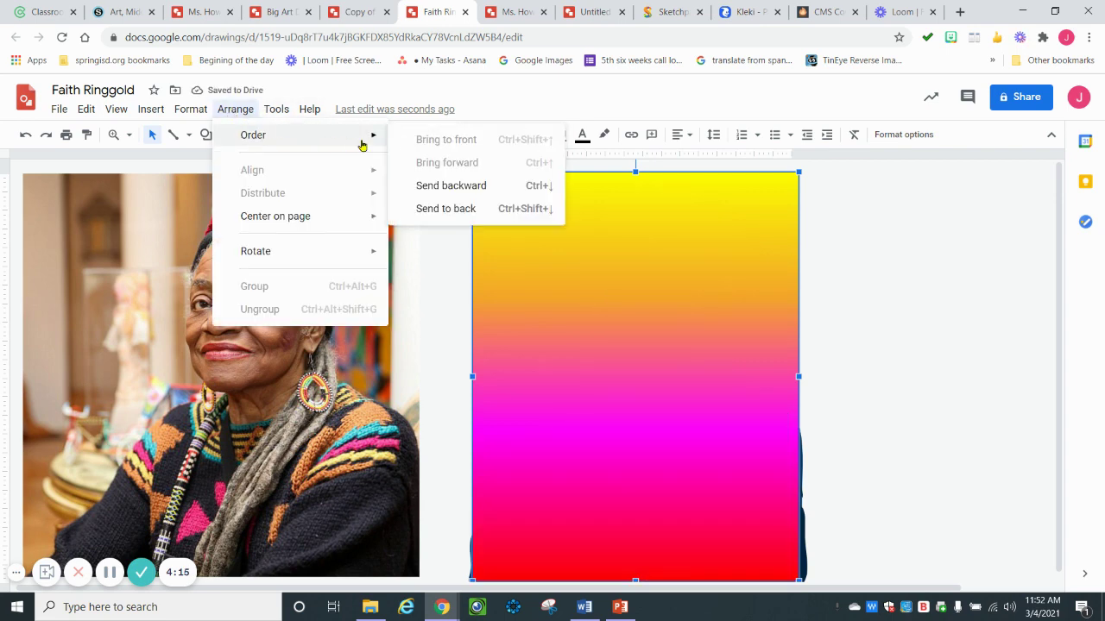
pyautogui.click(472, 216)
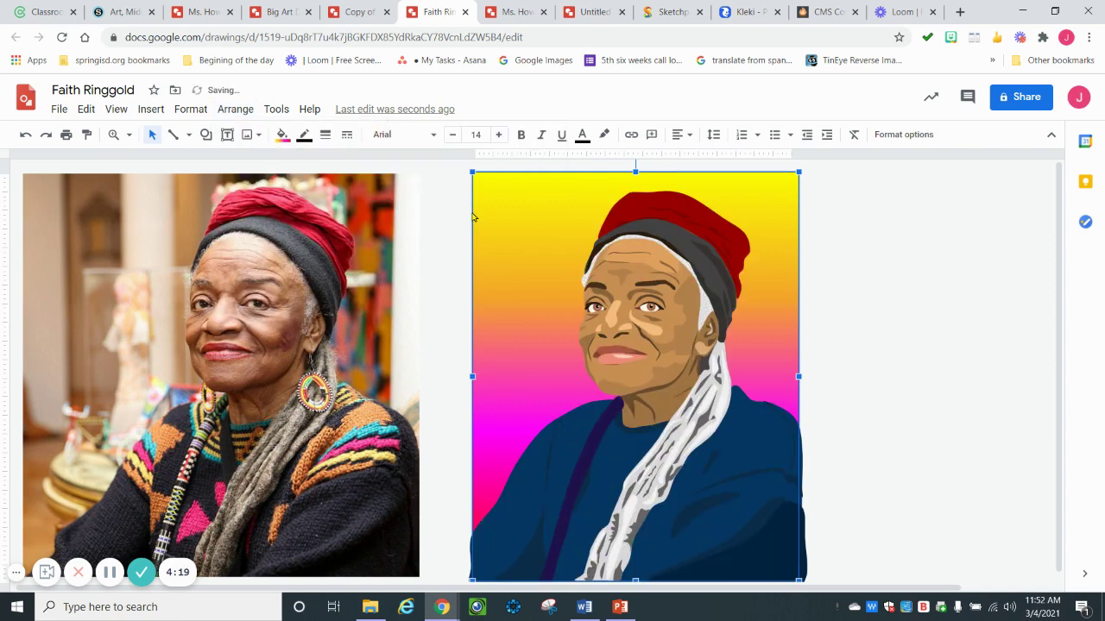
pyautogui.click(431, 258)
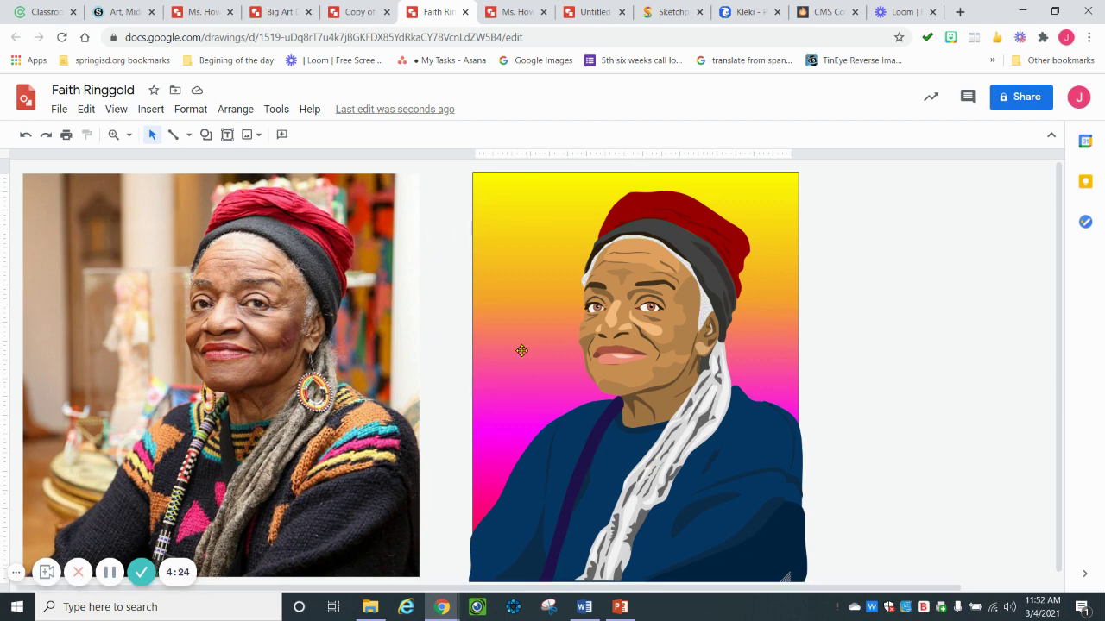
# Download the finished drawing as a JPEG image (.jpg)
pyautogui.click(51, 111)
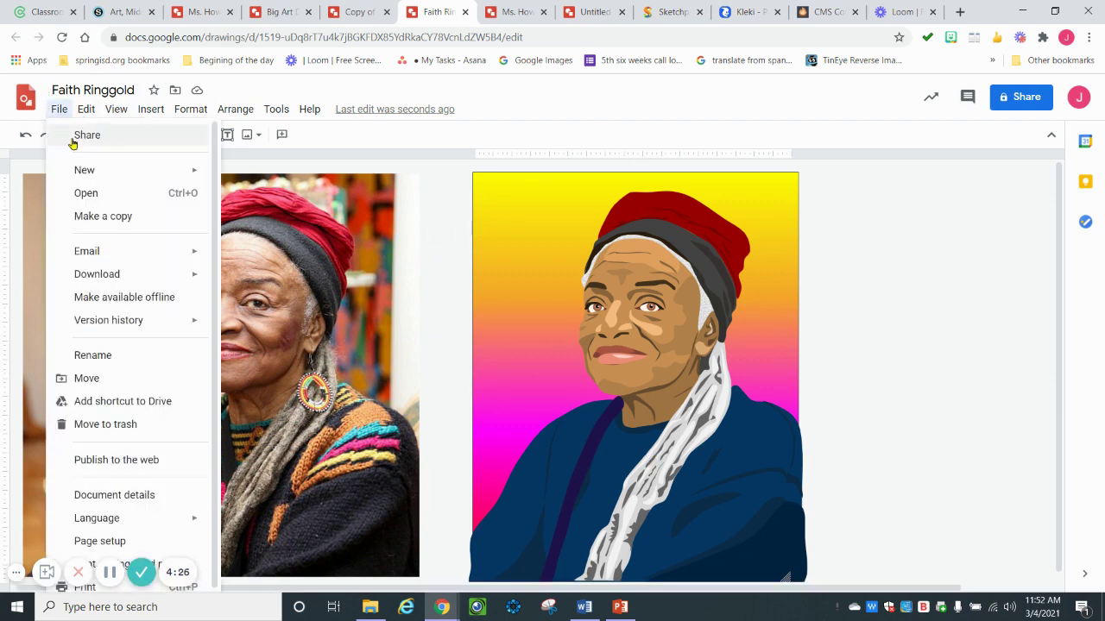
pyautogui.moveTo(108, 277)
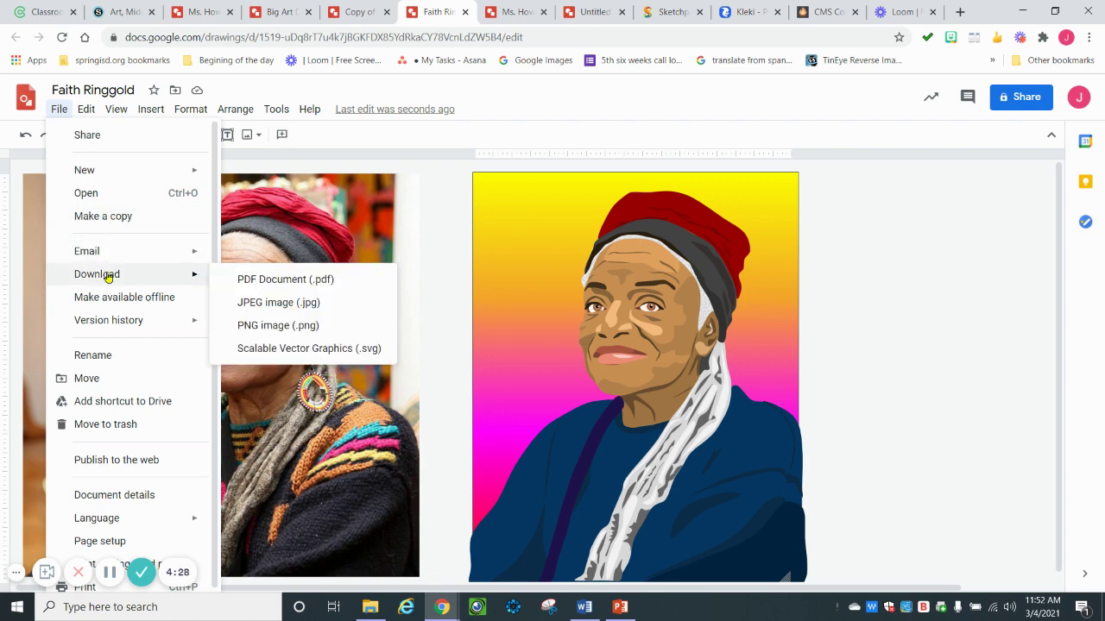
pyautogui.click(288, 306)
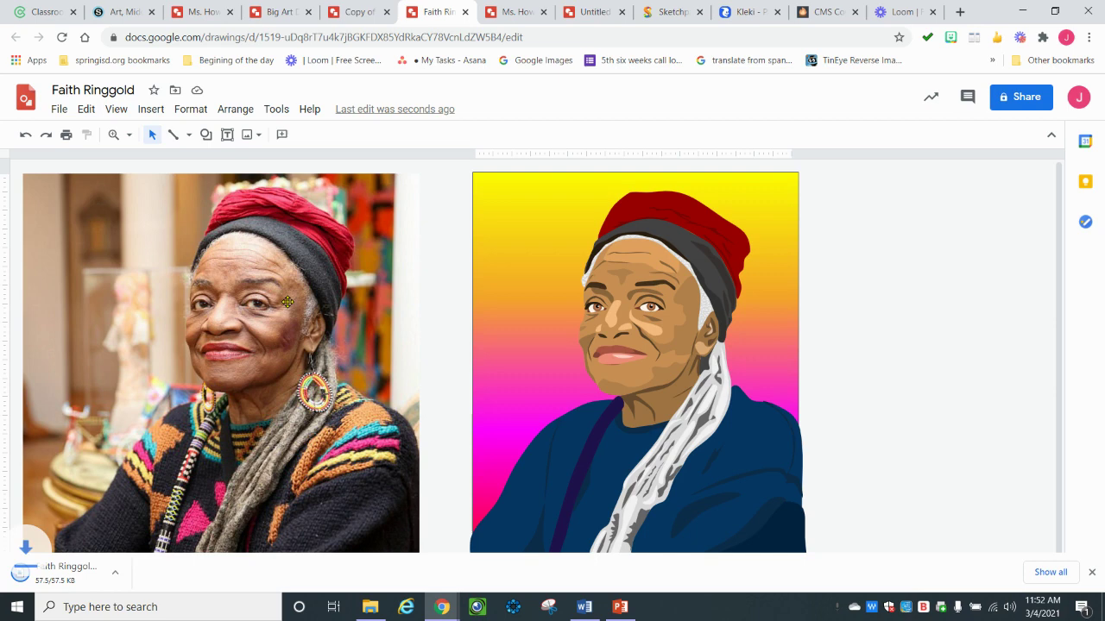